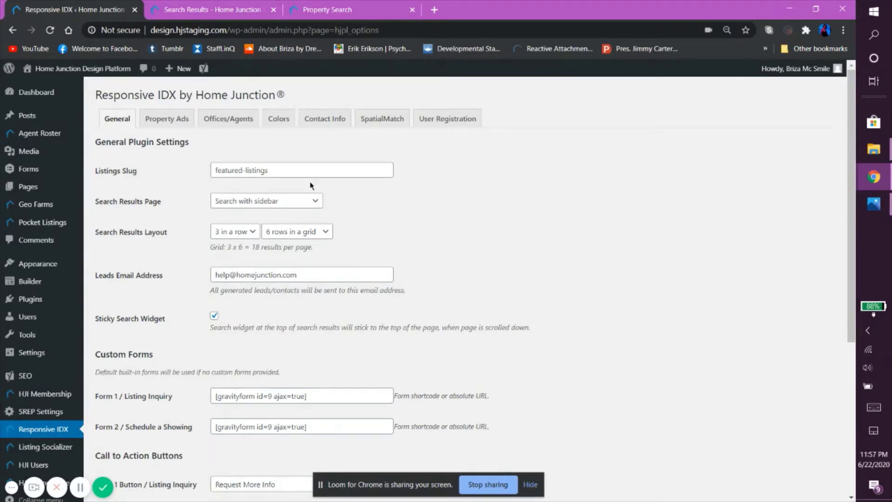
# Replace the Listings Slug featured-listings with Search-results.
pyautogui.scroll(-4, 52, 278)
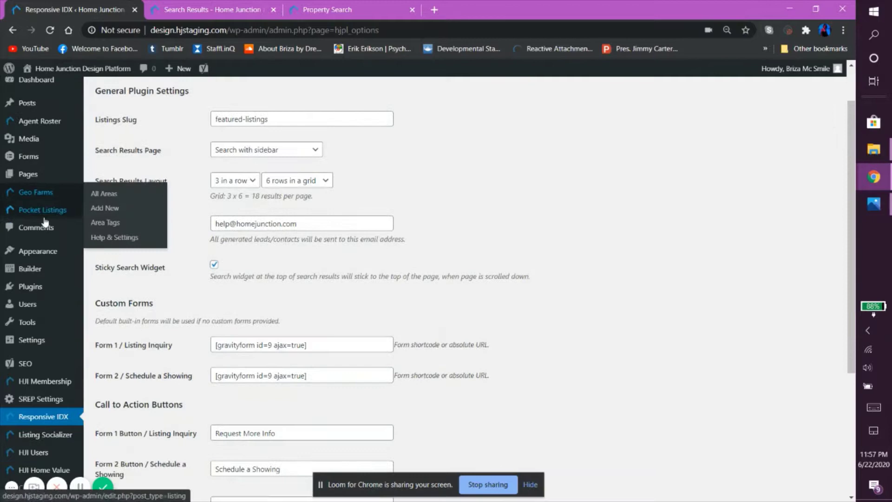
pyautogui.moveTo(49, 458)
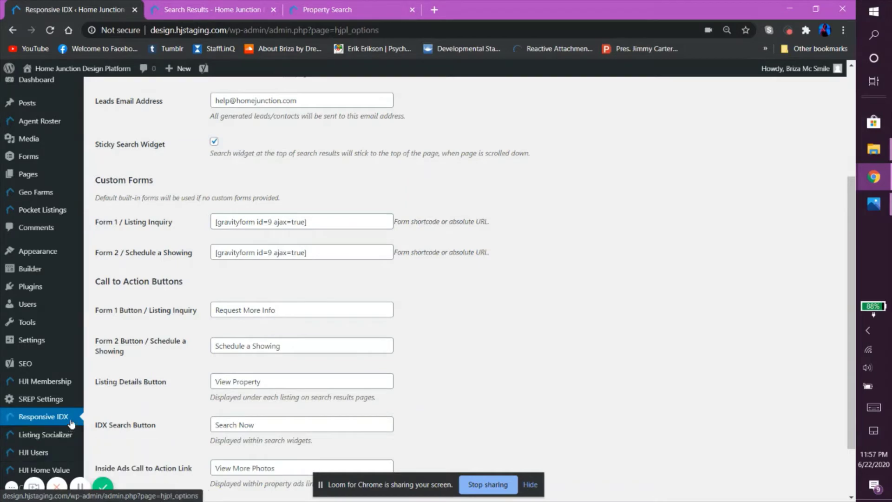
pyautogui.scroll(4, 126, 401)
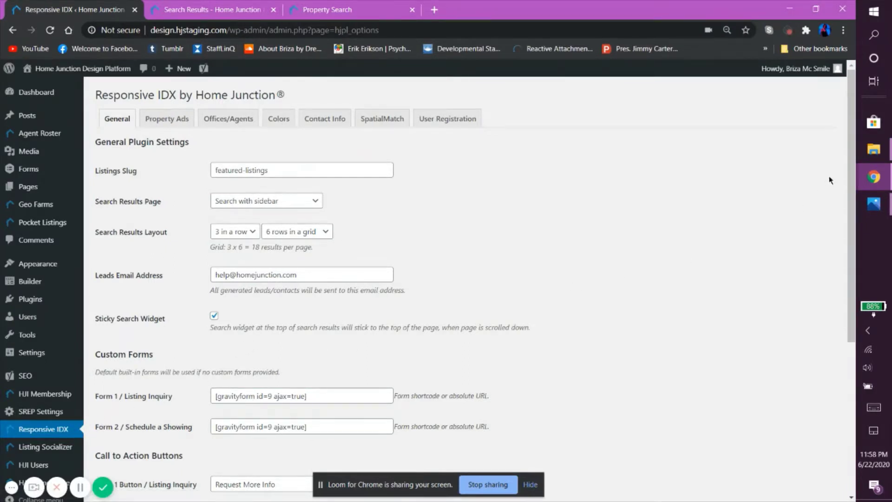
pyautogui.moveTo(805, 74)
pyautogui.click(310, 173)
pyautogui.hotkey('ctrl', 'shift', 'Left')
pyautogui.hotkey('ctrl', 'shift', 'Left')
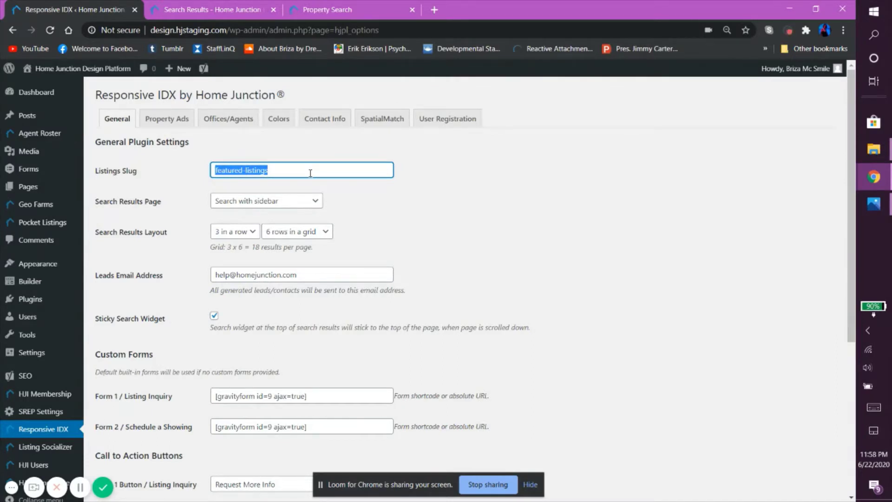
pyautogui.press('BackSpace')
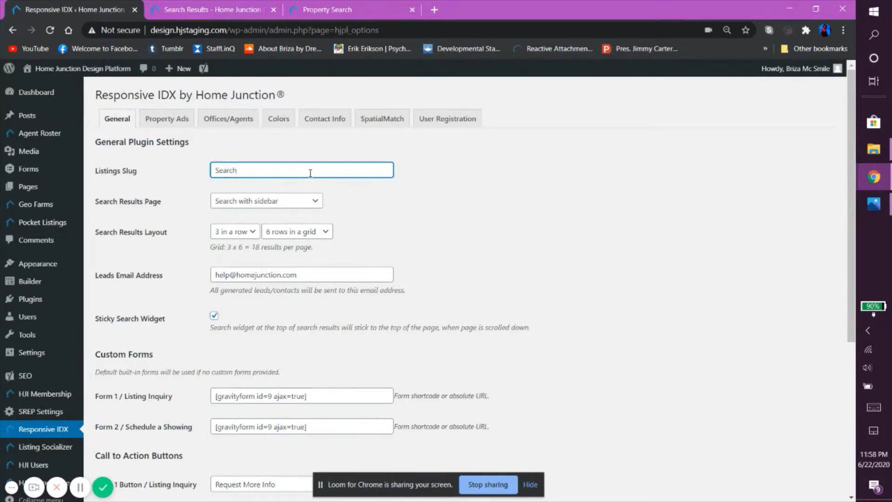
pyautogui.write('Search-results')
# Preview the site's Search Results page, then return to the Responsive IDX settings.
pyautogui.click(226, 10)
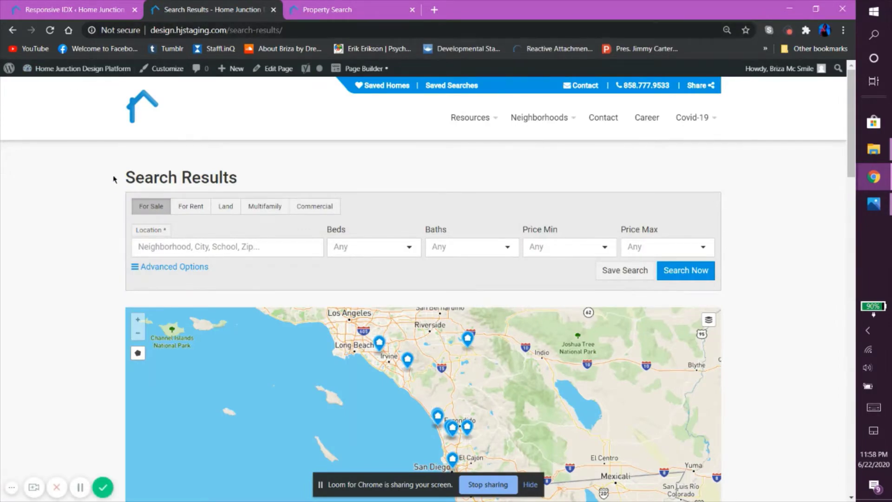
pyautogui.scroll(-18, 89, 175)
pyautogui.scroll(9, 89, 175)
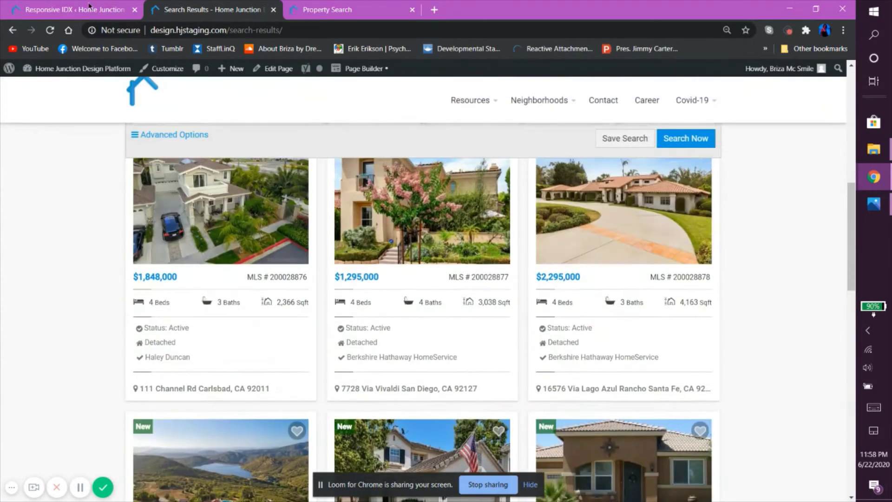
pyautogui.click(74, 10)
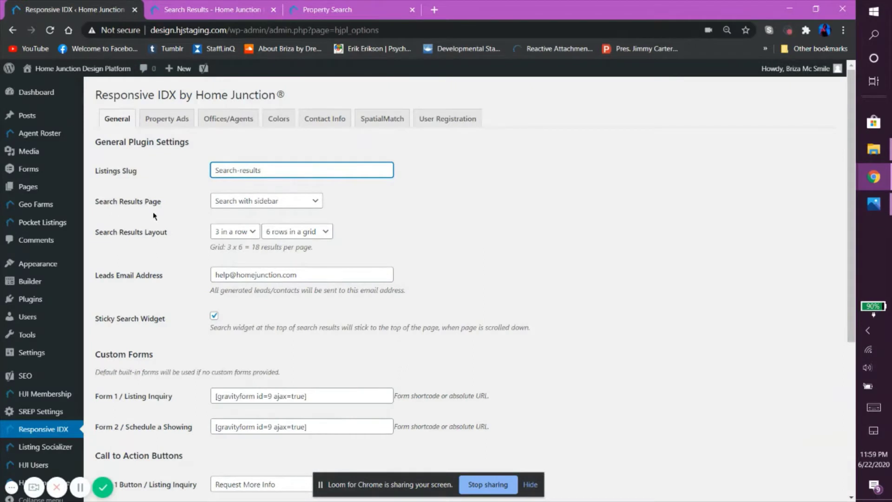
# Pick the Search Results page in the Search Results Page dropdown and preview that page.
pyautogui.click(295, 206)
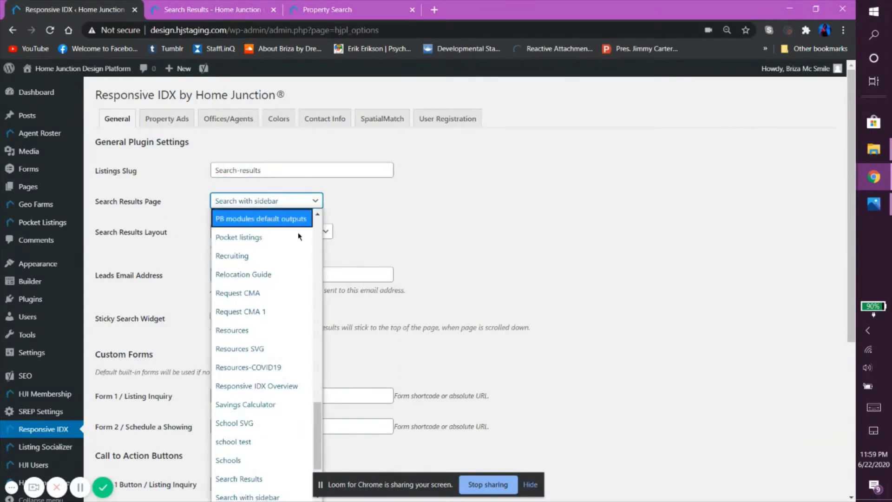
pyautogui.click(268, 477)
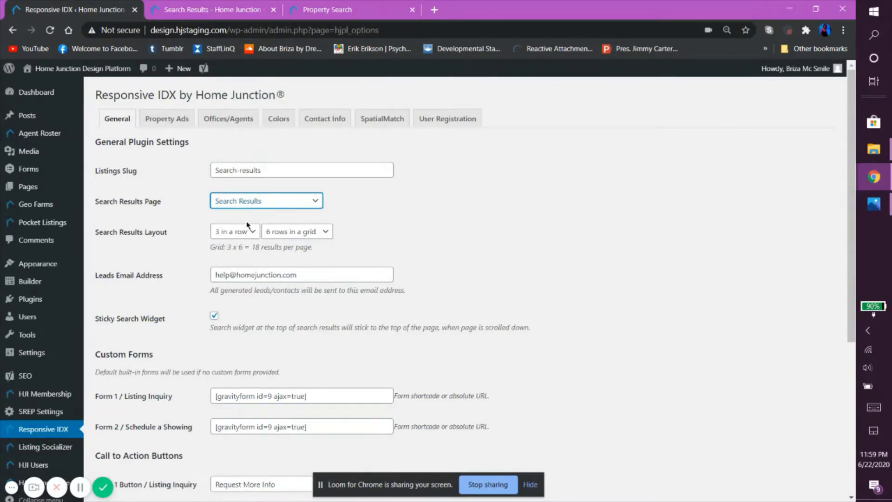
pyautogui.click(230, 3)
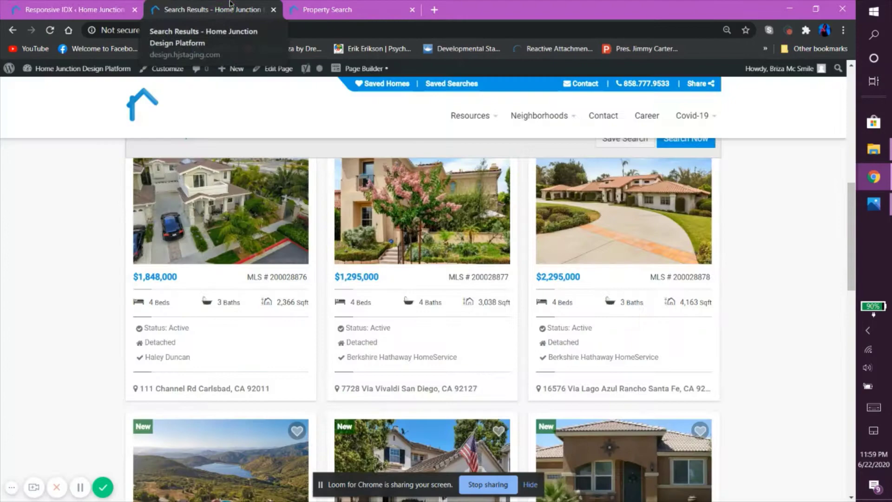
pyautogui.scroll(5, 354, 206)
pyautogui.scroll(3, 354, 206)
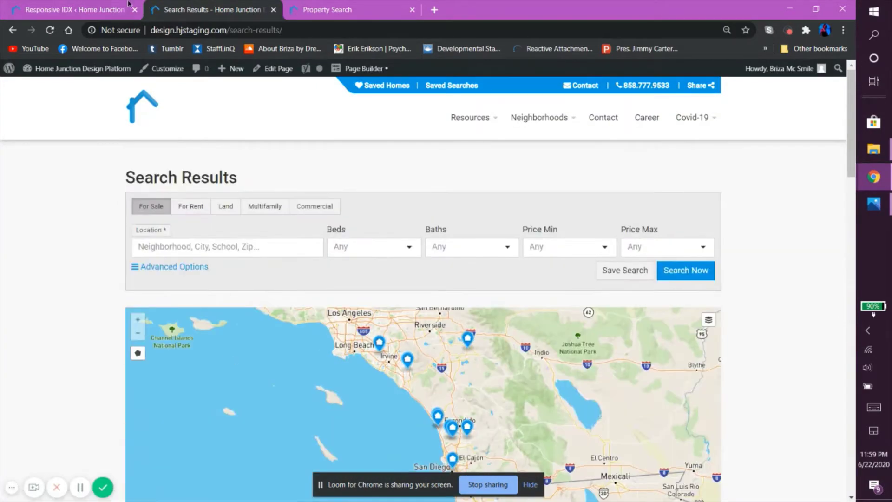
pyautogui.click(116, 9)
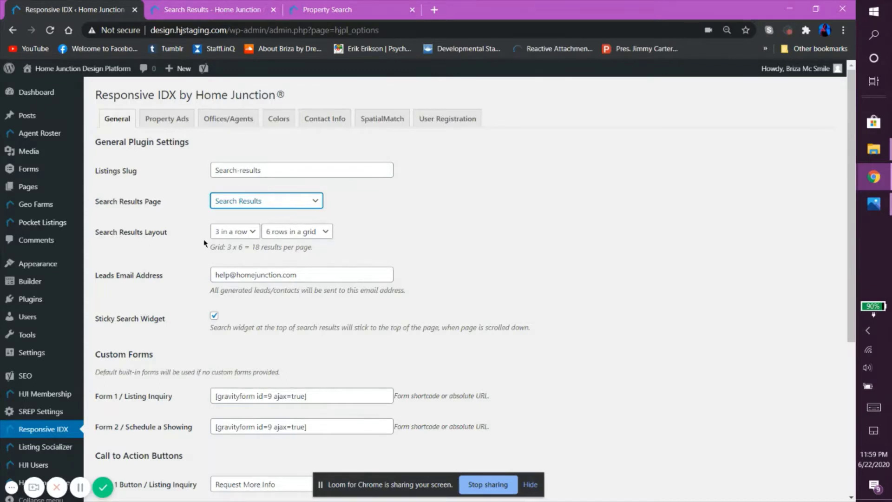
# Keep 3 listings per row and set the grid to 3 rows in the Search Results Layout.
pyautogui.click(251, 235)
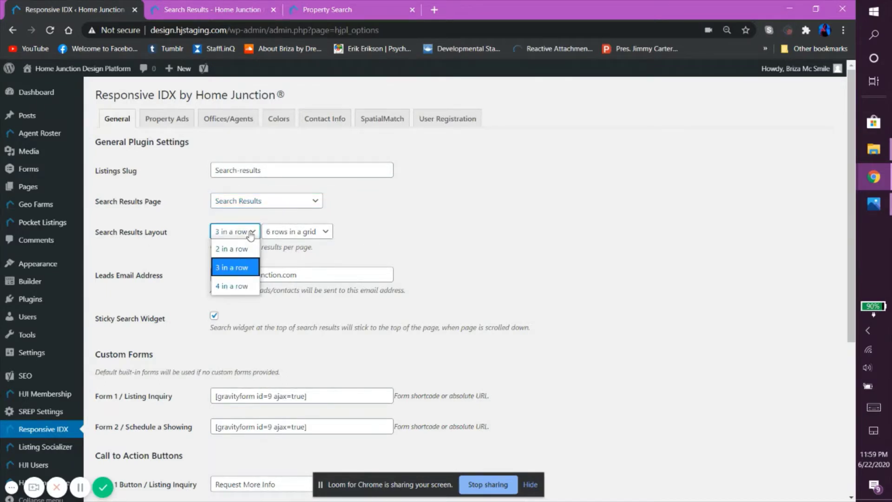
pyautogui.click(251, 236)
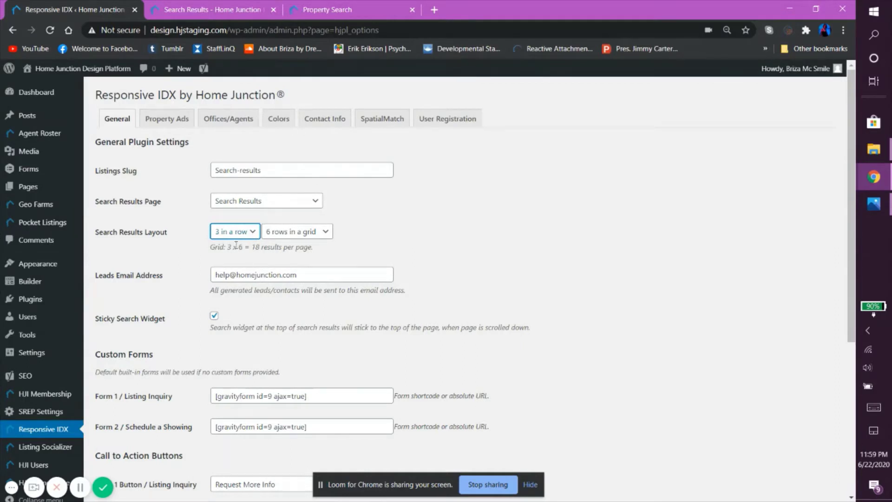
pyautogui.click(256, 235)
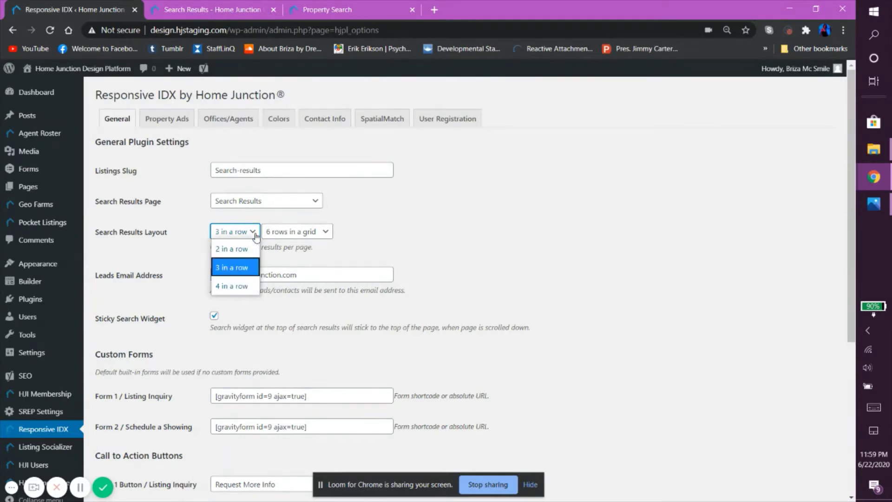
pyautogui.click(256, 236)
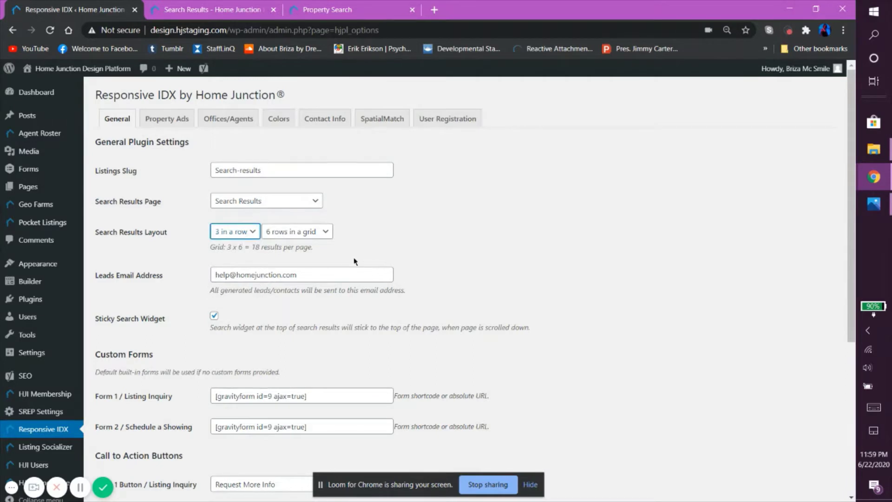
pyautogui.click(325, 238)
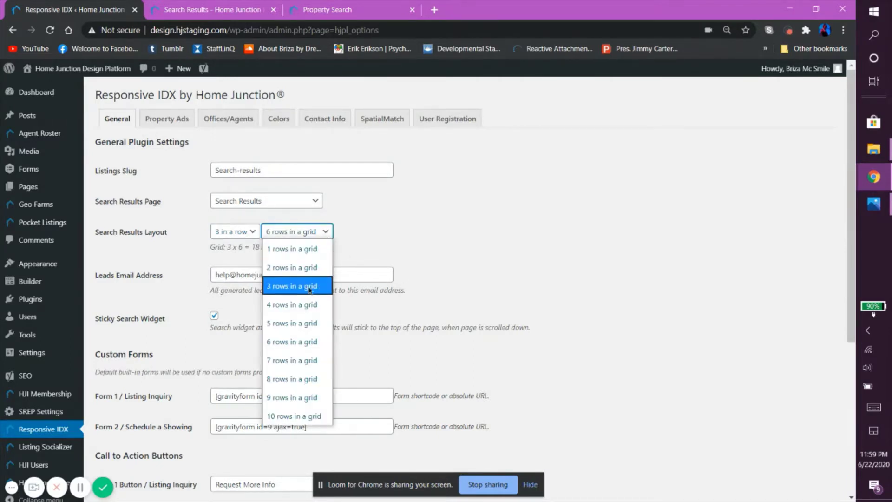
pyautogui.click(314, 287)
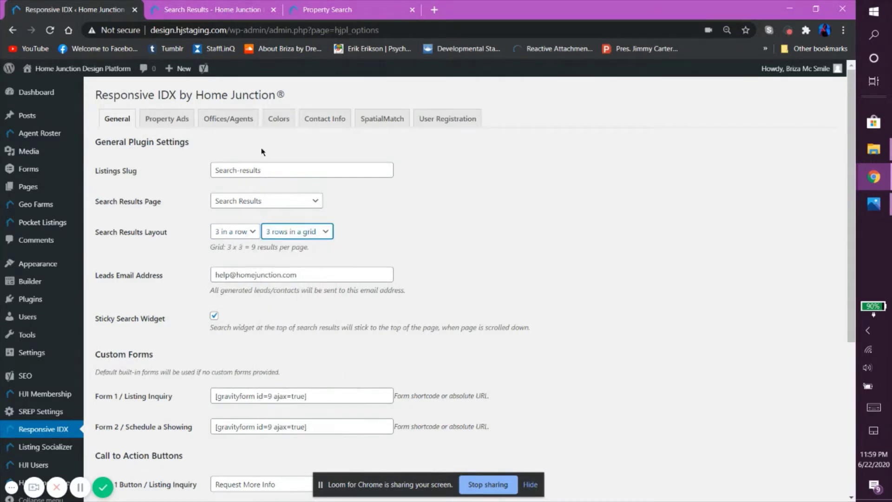
# Scroll through the Search Results page listings, then return to the settings.
pyautogui.click(223, 10)
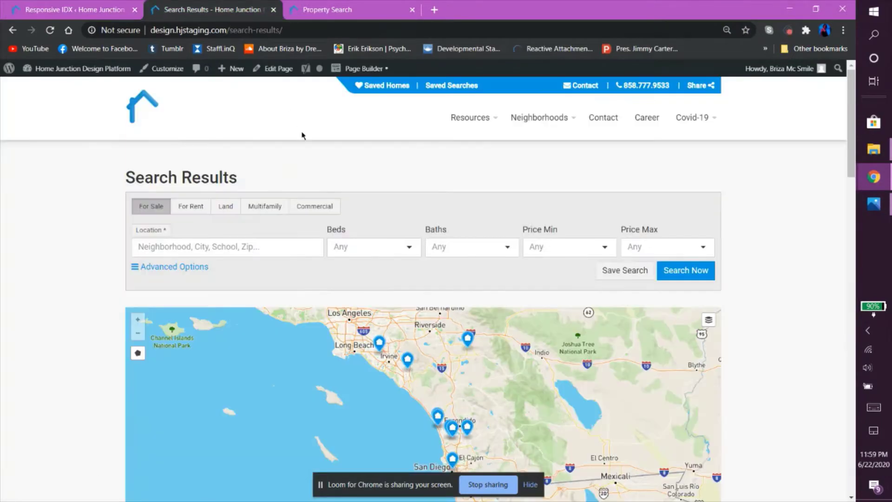
pyautogui.scroll(-3, 260, 167)
pyautogui.scroll(-4, 261, 166)
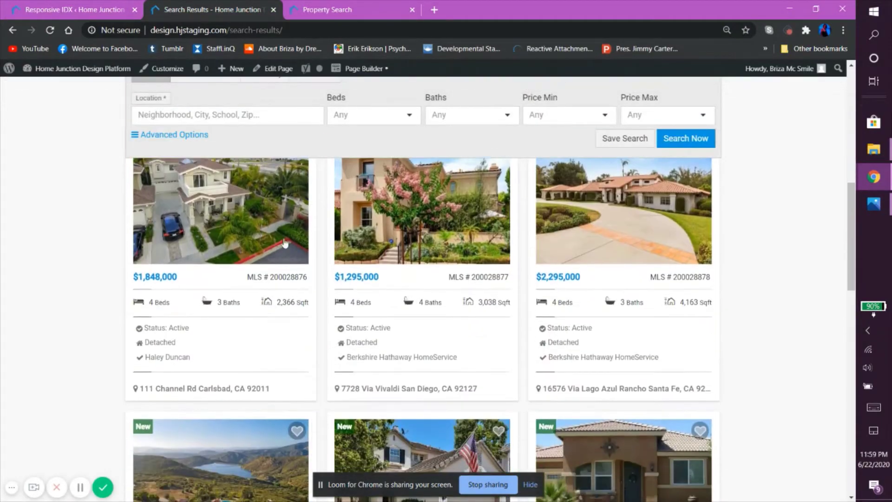
pyautogui.scroll(-3, 547, 296)
pyautogui.scroll(-5, 547, 296)
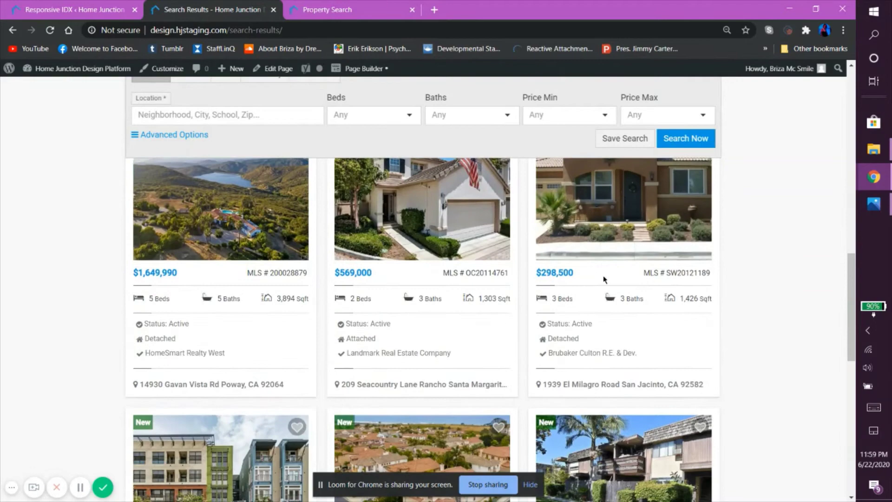
pyautogui.scroll(-4, 291, 287)
pyautogui.scroll(-3, 498, 283)
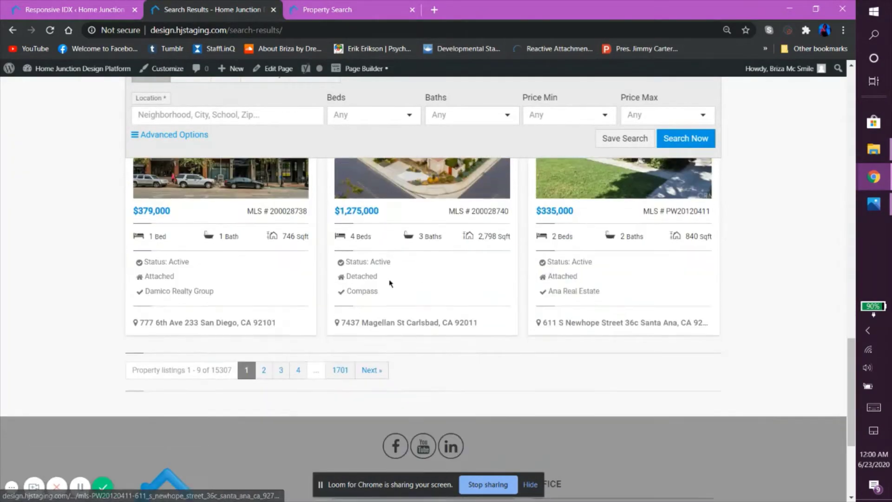
pyautogui.click(81, 5)
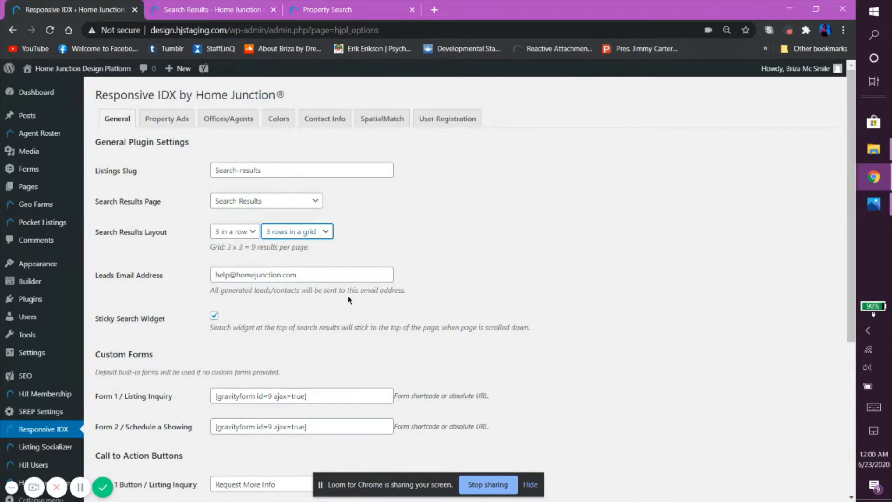
# After previewing the Search Results page, uncheck the Sticky Search Widget option.
pyautogui.scroll(-1, 350, 300)
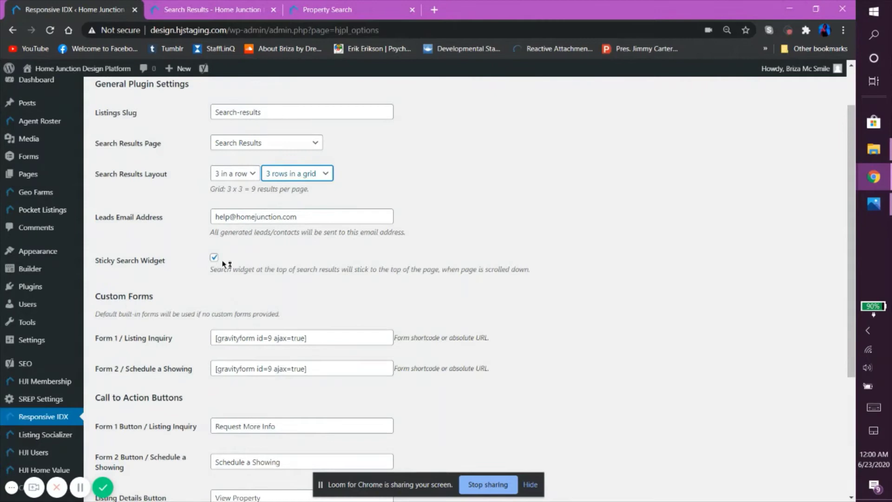
pyautogui.click(197, 9)
pyautogui.scroll(15, 253, 206)
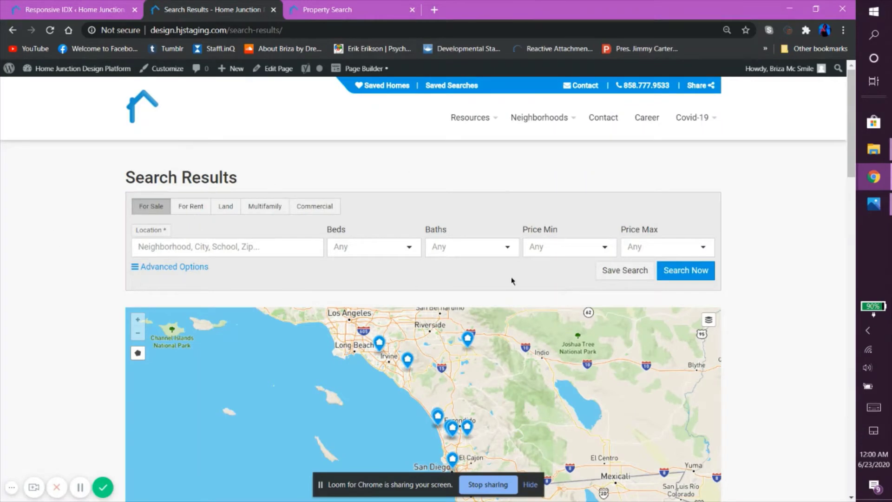
pyautogui.scroll(-10, 9, 267)
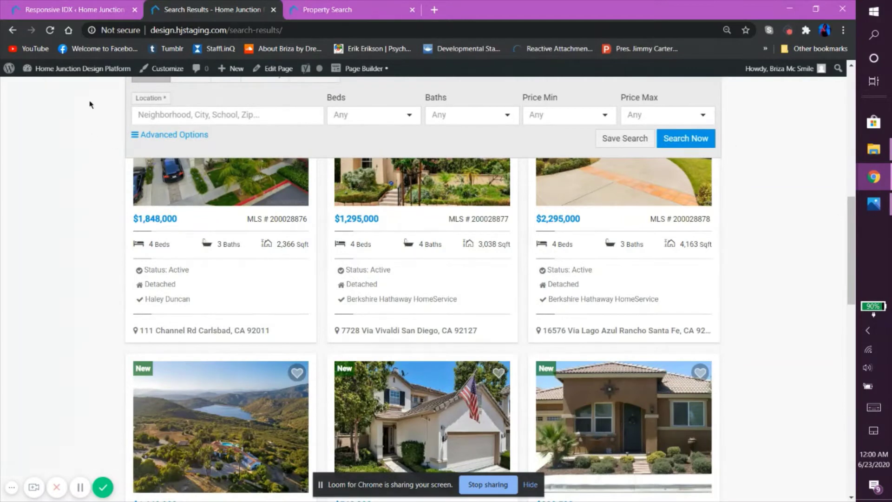
pyautogui.click(73, 10)
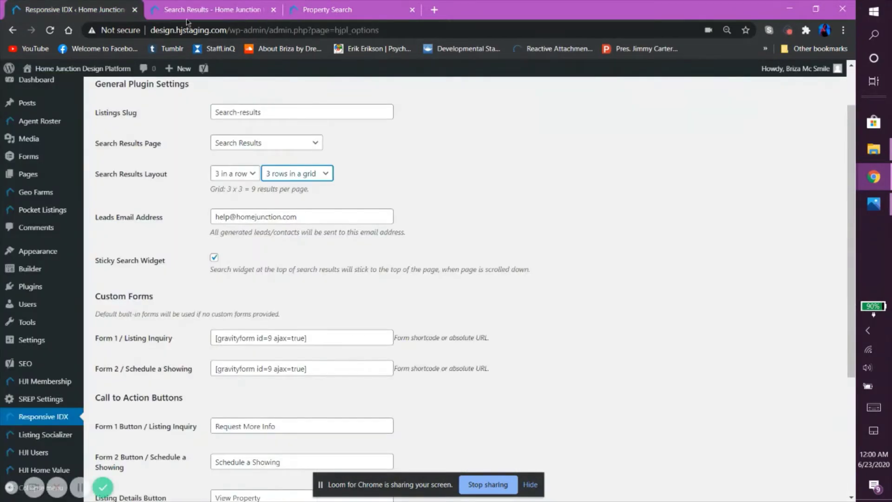
pyautogui.click(215, 257)
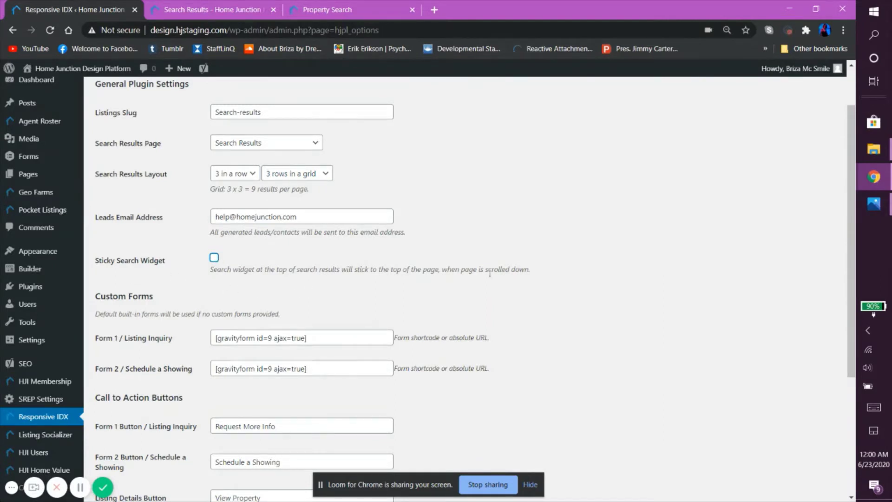
# Set the Form 1 button label to 'Request More Information' on the General tab.
pyautogui.scroll(-4, 541, 317)
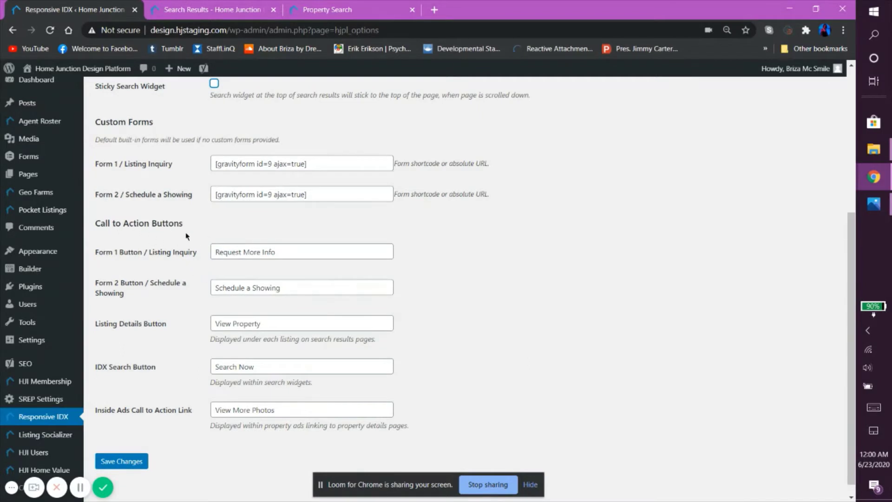
pyautogui.moveTo(37, 250)
pyautogui.click(281, 254)
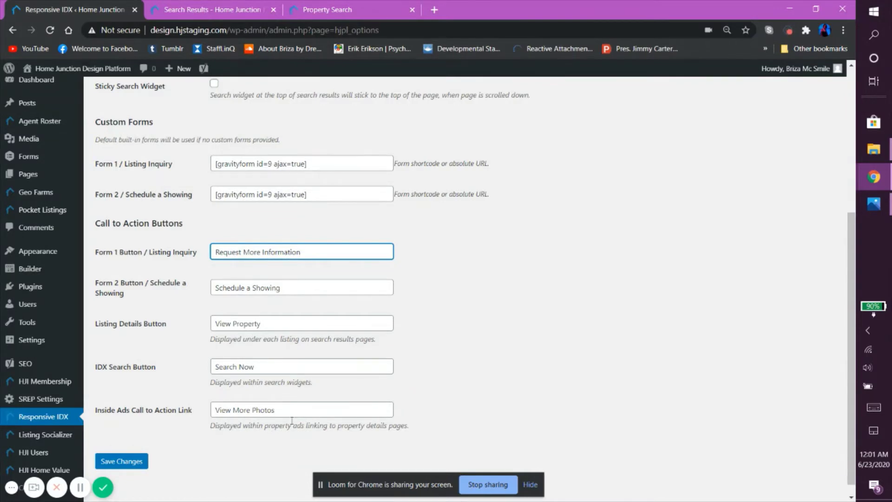
pyautogui.scroll(3, 293, 421)
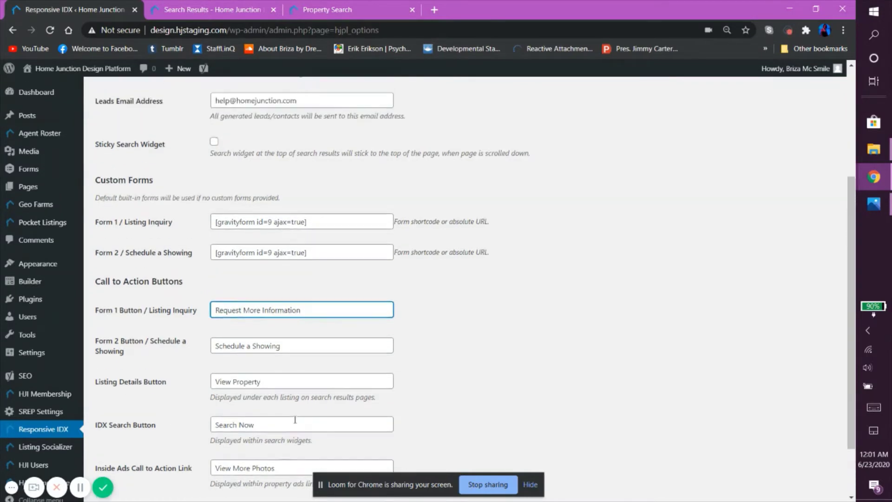
pyautogui.scroll(-3, 295, 420)
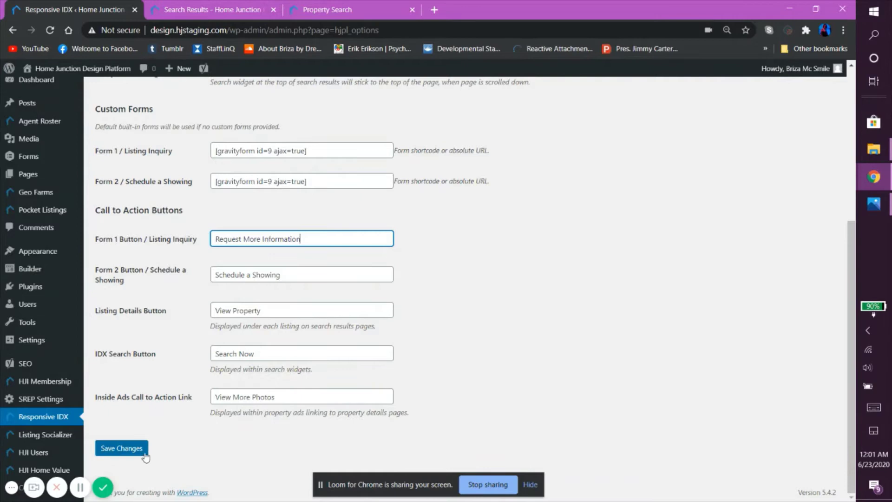
pyautogui.scroll(5, 198, 440)
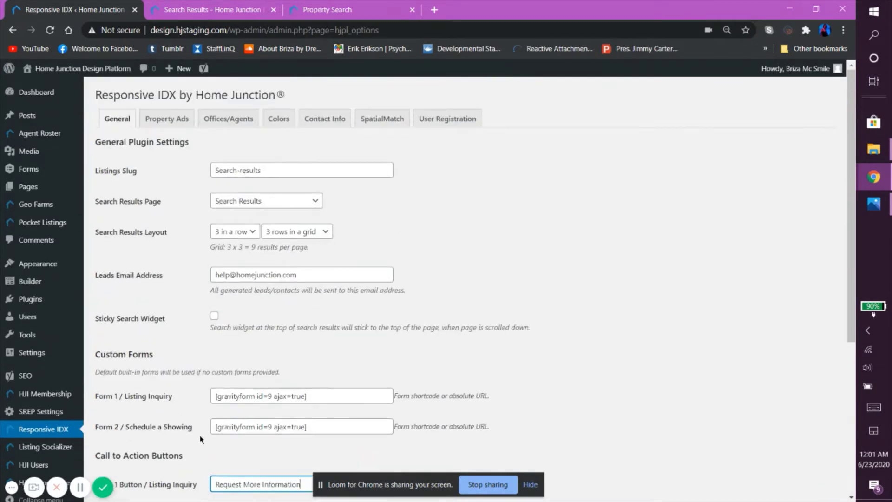
# Open the Property Ads tab and scroll through its ACTRIS listings.
pyautogui.click(160, 118)
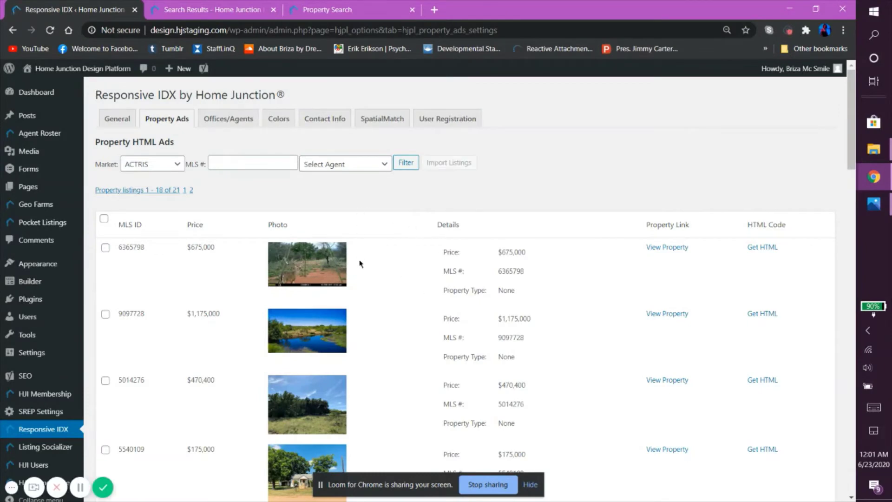
pyautogui.scroll(-2, 359, 263)
pyautogui.scroll(-8, 359, 264)
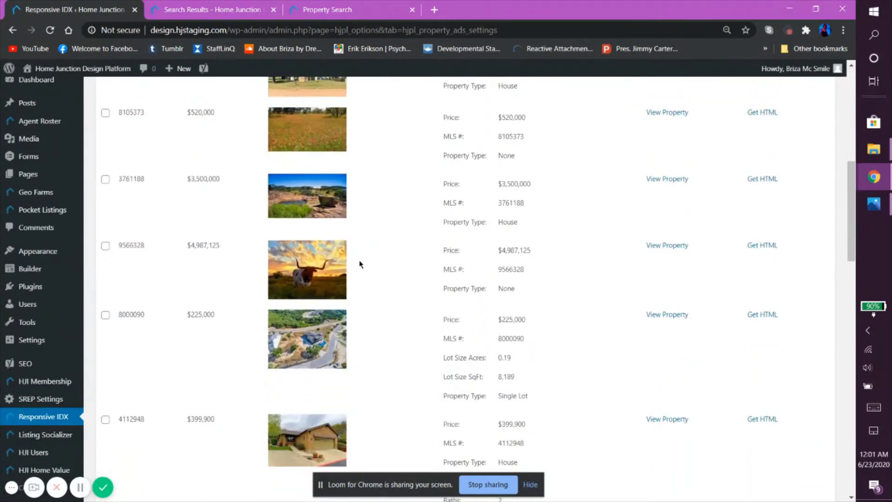
pyautogui.scroll(10, 359, 264)
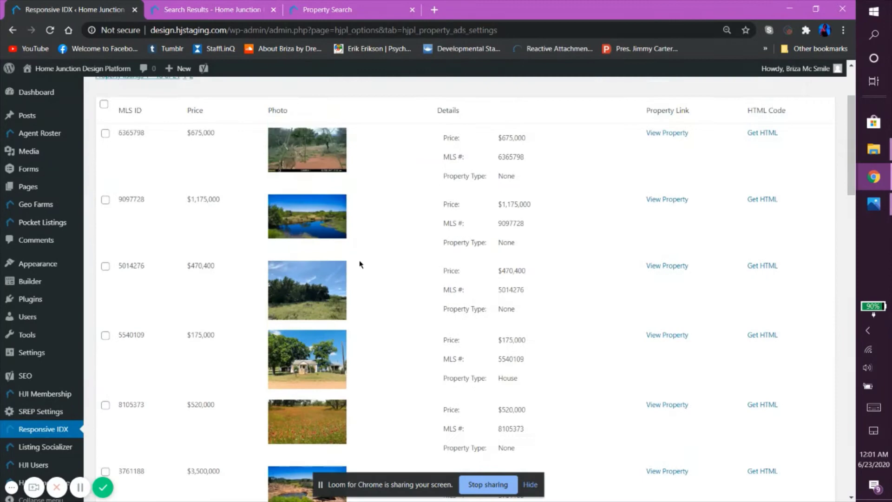
# Check the Market and Select Agent lists, keeping ACTRIS, and tick MLS listing 6365798.
pyautogui.click(183, 171)
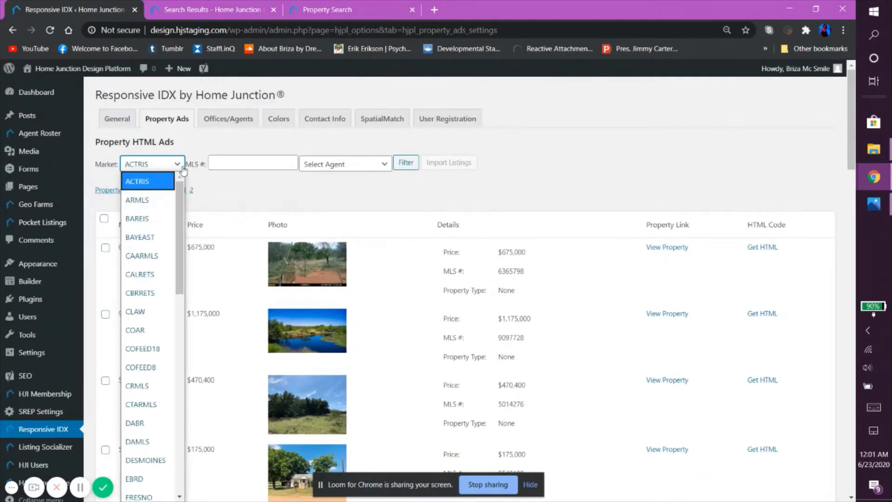
pyautogui.click(183, 172)
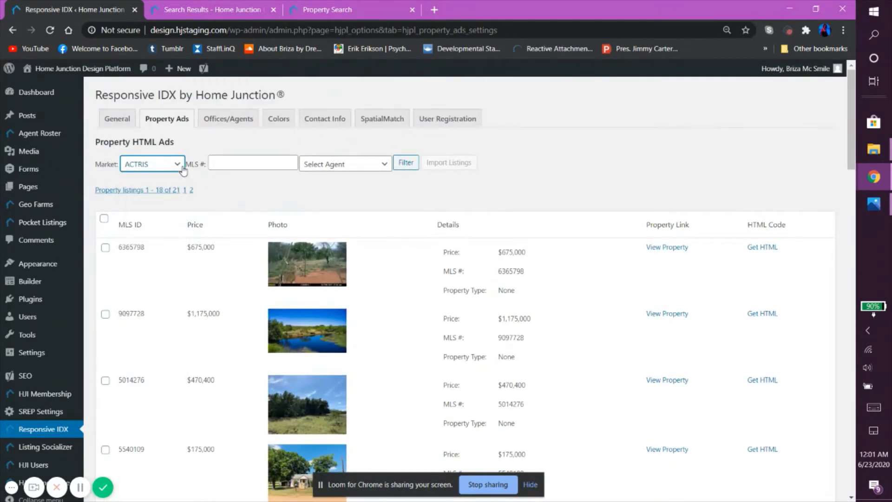
pyautogui.click(384, 166)
pyautogui.click(384, 166)
pyautogui.click(179, 166)
pyautogui.click(180, 167)
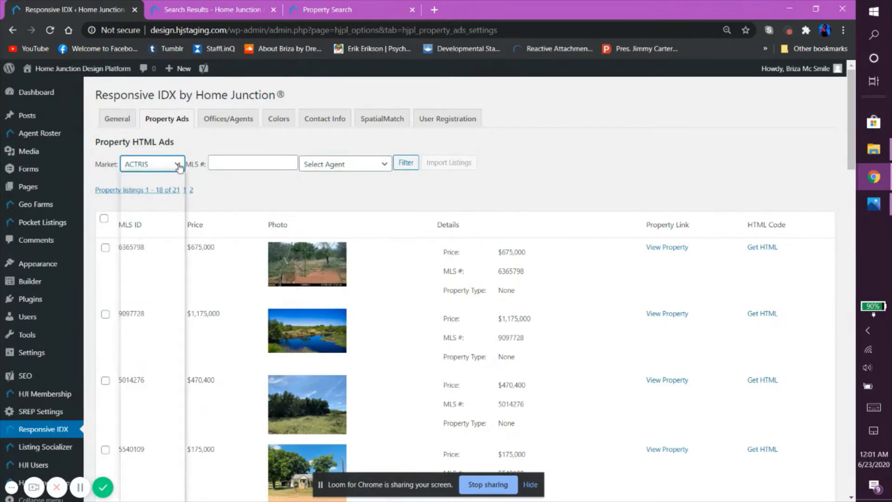
pyautogui.click(105, 248)
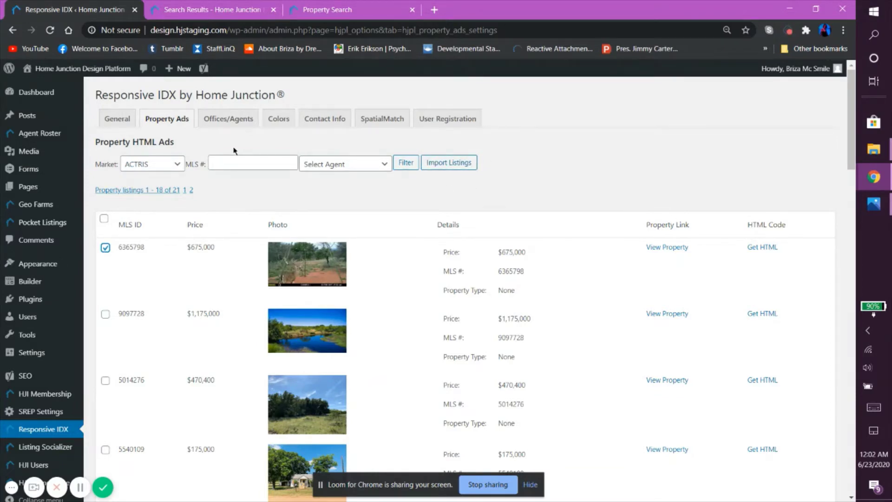
# Open the Offices/Agents tab and scroll to the seven ACTRIS agent IDs.
pyautogui.click(238, 120)
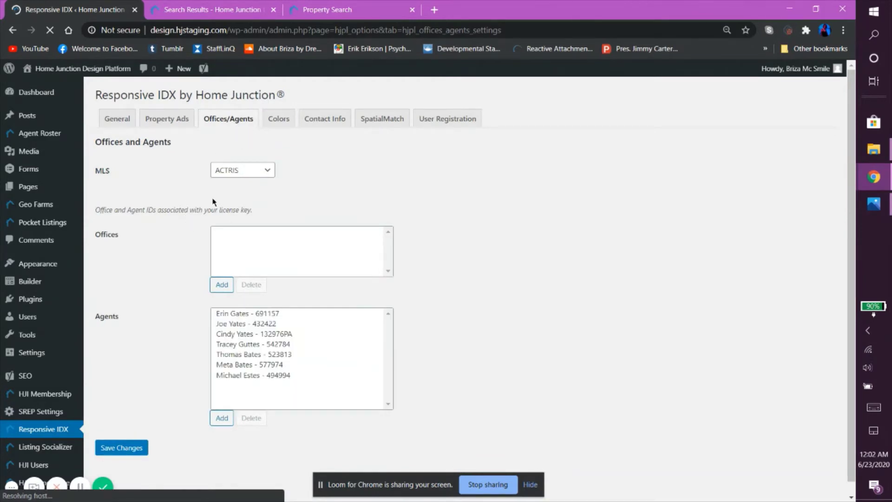
pyautogui.scroll(-1, 258, 326)
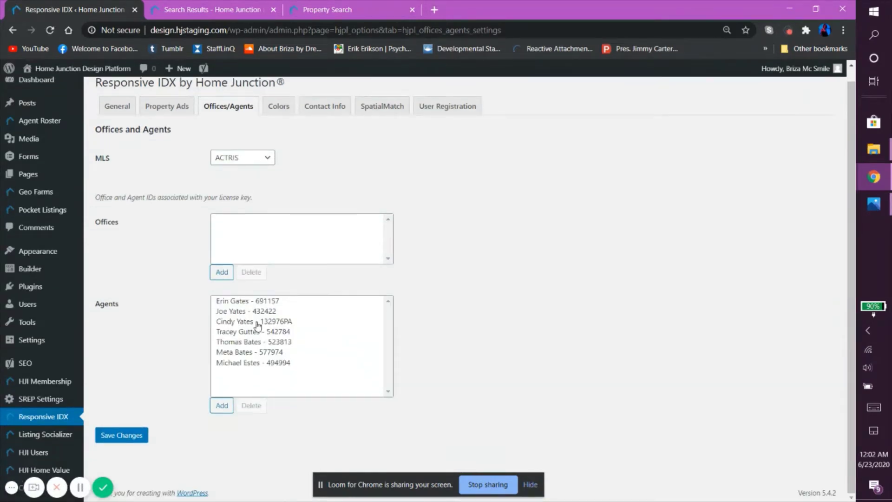
# Search the agent lookup by a partial name, close it without adding anyone, then go to Colors.
pyautogui.click(222, 406)
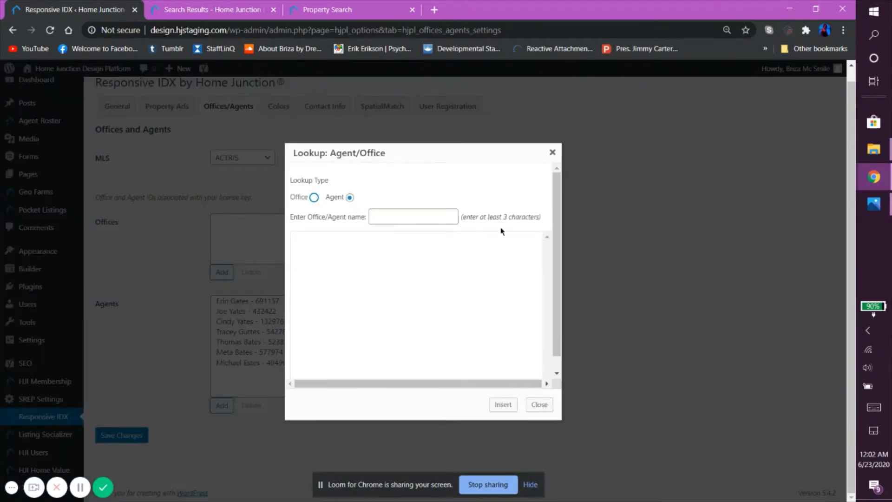
pyautogui.click(412, 220)
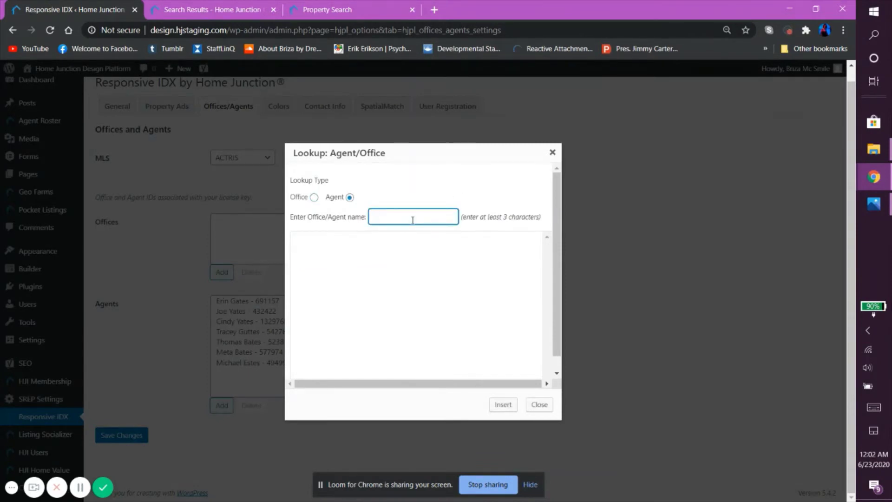
pyautogui.write('eml')
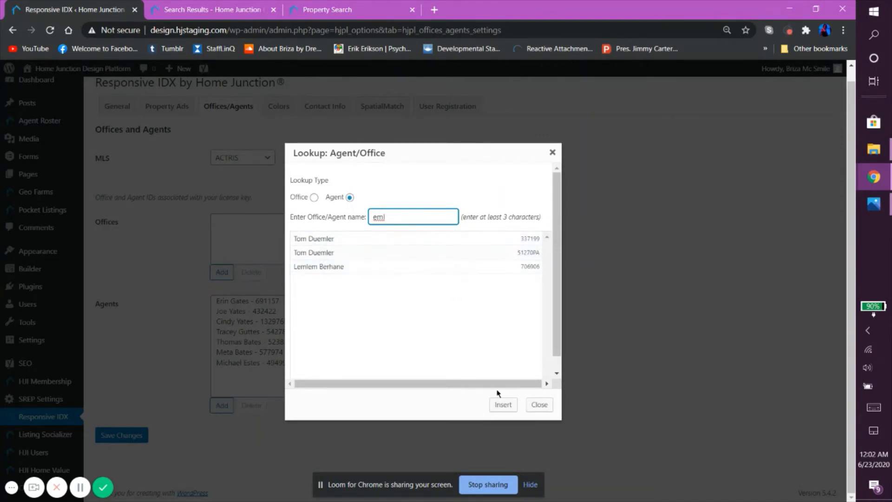
pyautogui.click(546, 409)
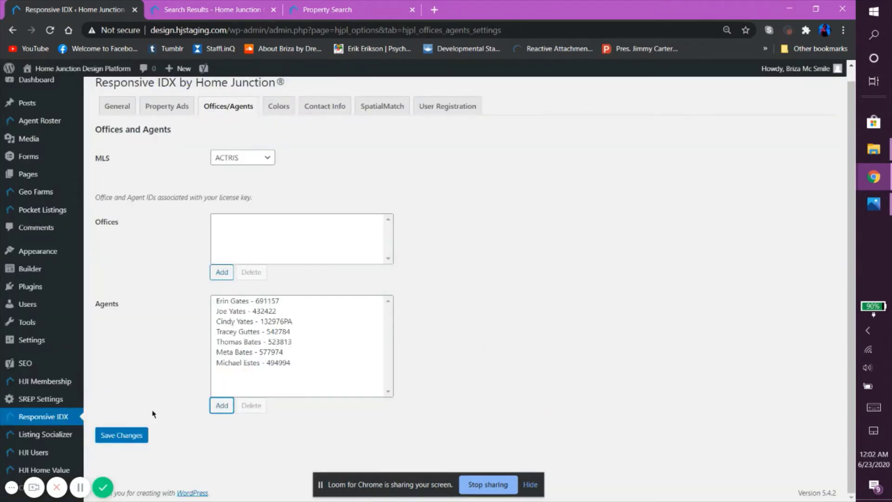
pyautogui.click(285, 112)
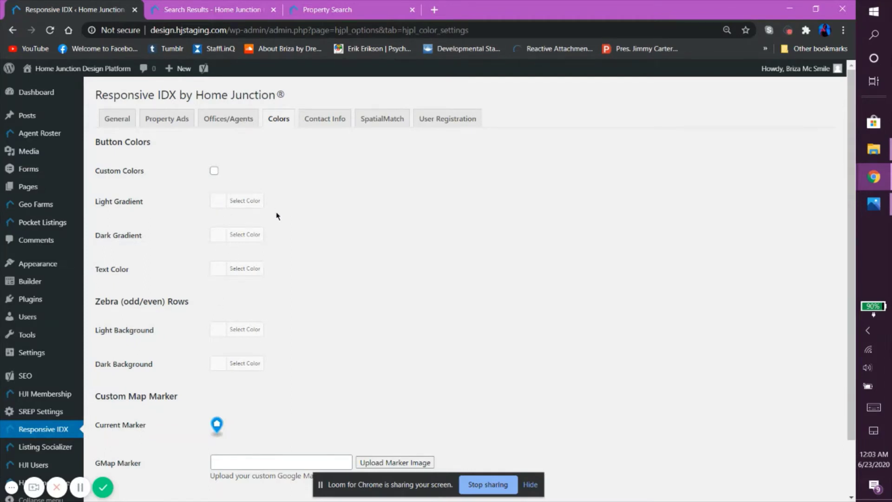
# Enable the Custom Colors checkbox for buttons, then move on to the Contact Info tab.
pyautogui.scroll(-2, 278, 216)
pyautogui.scroll(2, 277, 216)
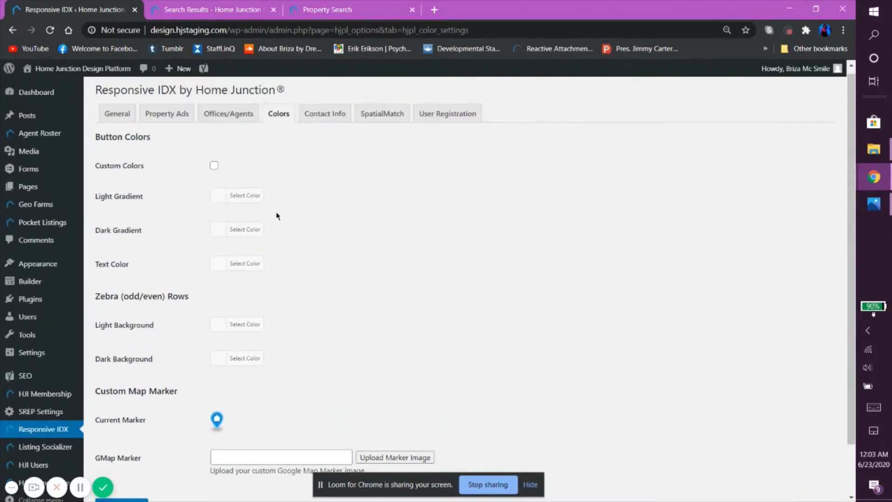
pyautogui.click(214, 166)
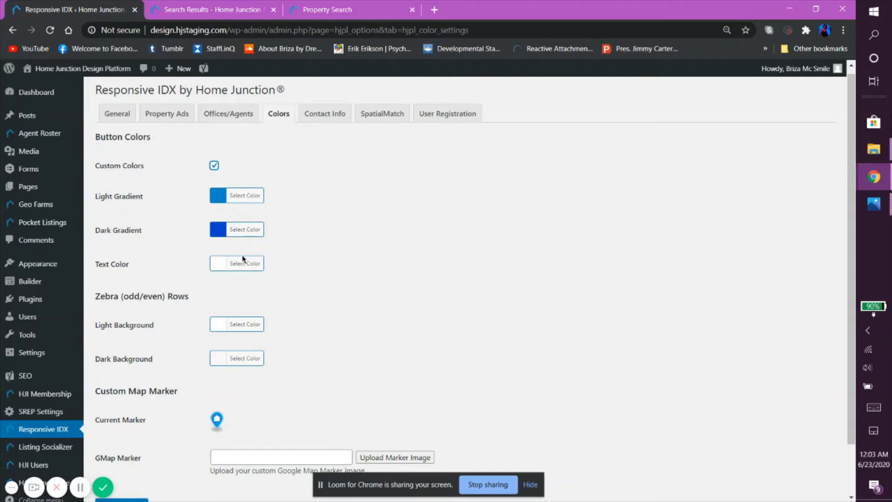
pyautogui.scroll(-1, 293, 259)
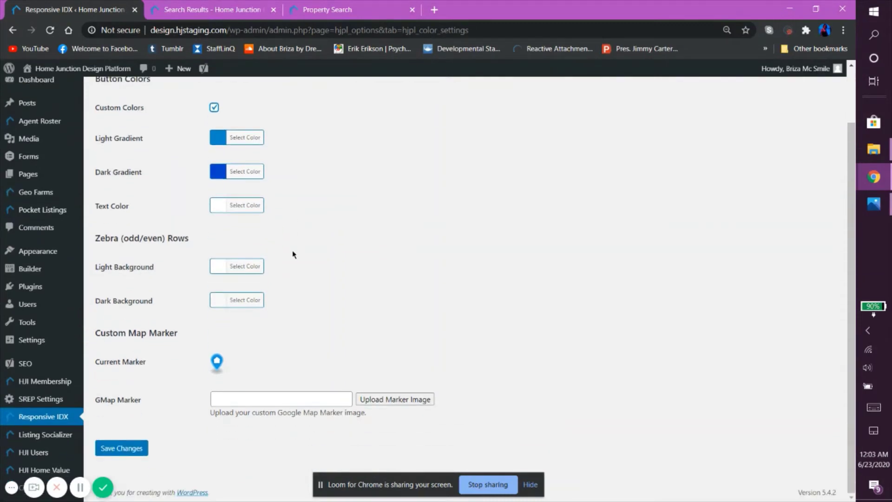
pyautogui.scroll(1, 294, 254)
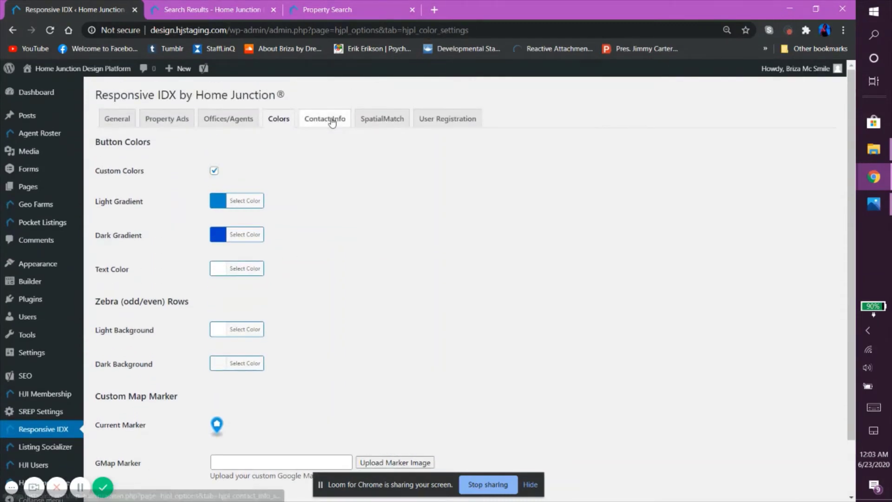
pyautogui.click(332, 121)
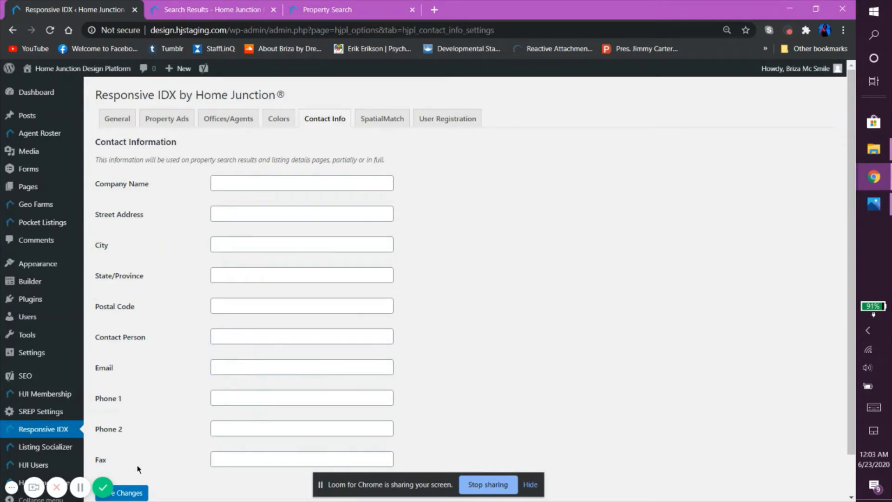
# Open SpatialMatch settings and inspect the live /search map property search page.
pyautogui.click(367, 117)
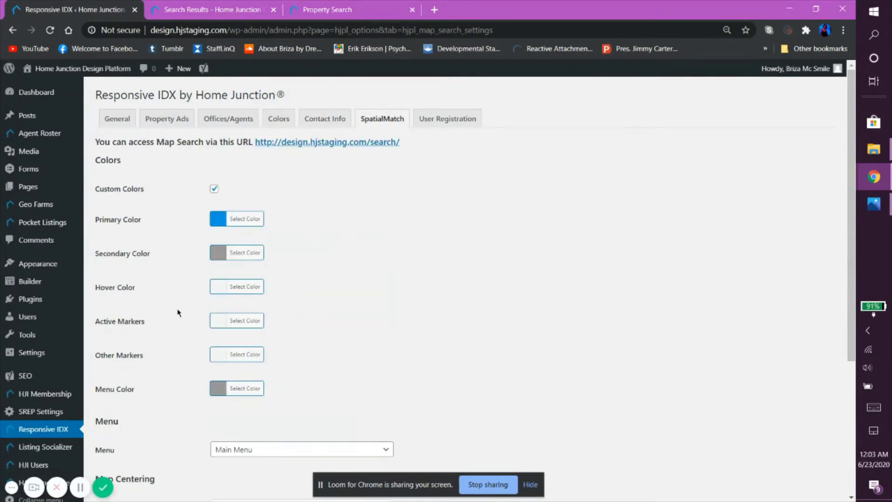
pyautogui.click(348, 9)
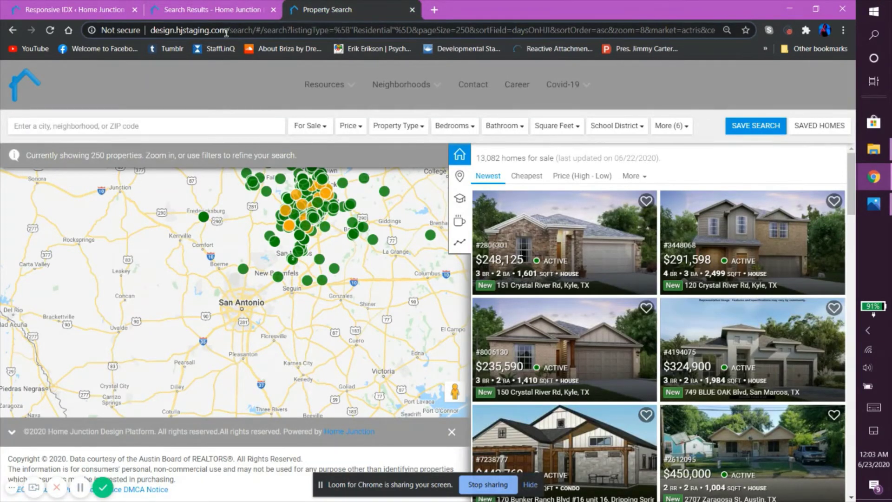
pyautogui.moveTo(226, 30); pyautogui.dragTo(256, 31)
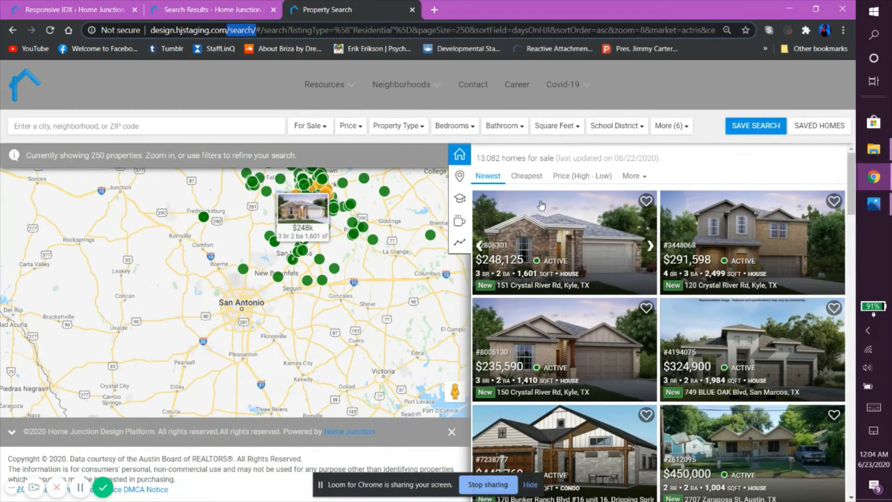
pyautogui.scroll(-5, 543, 200)
pyautogui.scroll(-3, 543, 200)
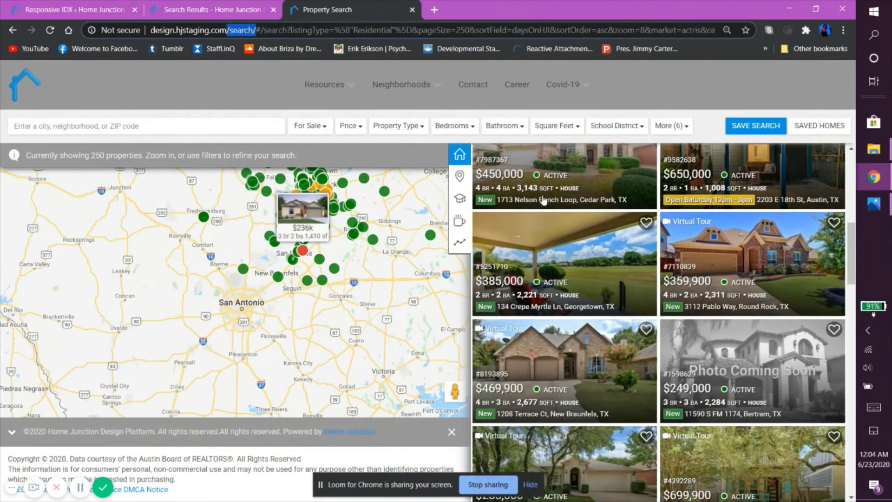
pyautogui.scroll(9, 544, 200)
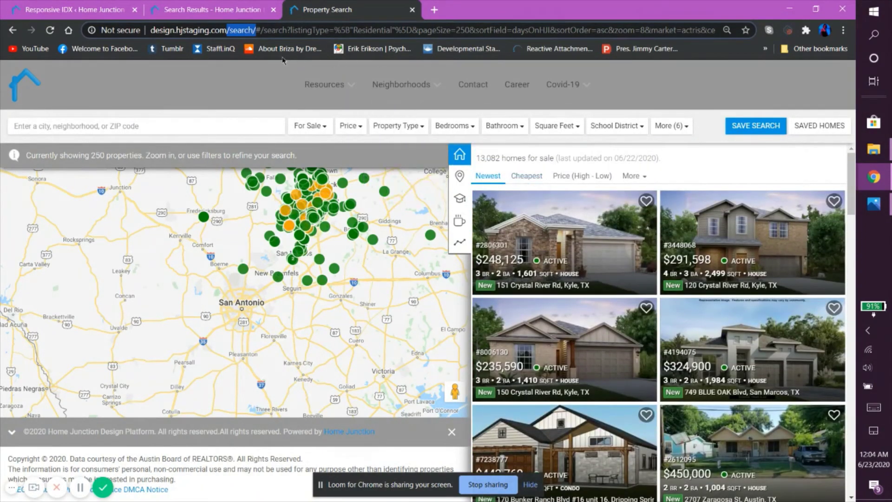
# View the Search Results page, check SpatialMatch's Menu dropdown, and open User Registration.
pyautogui.click(217, 6)
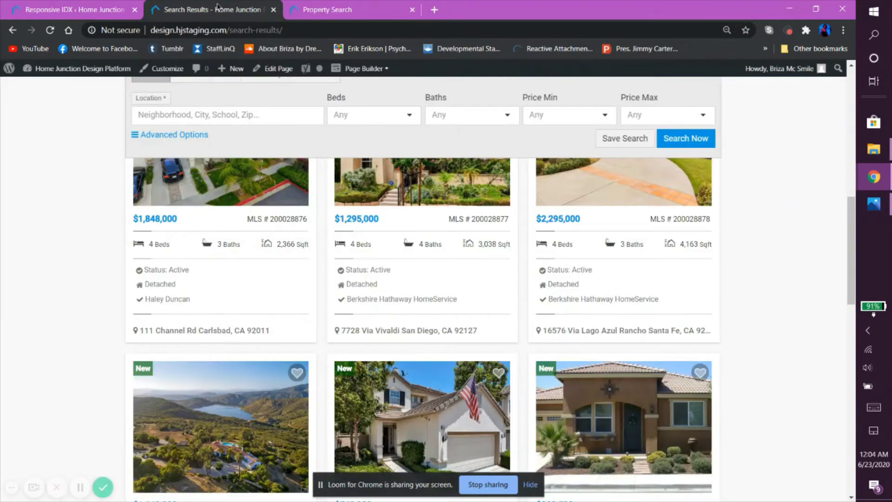
pyautogui.click(142, 9)
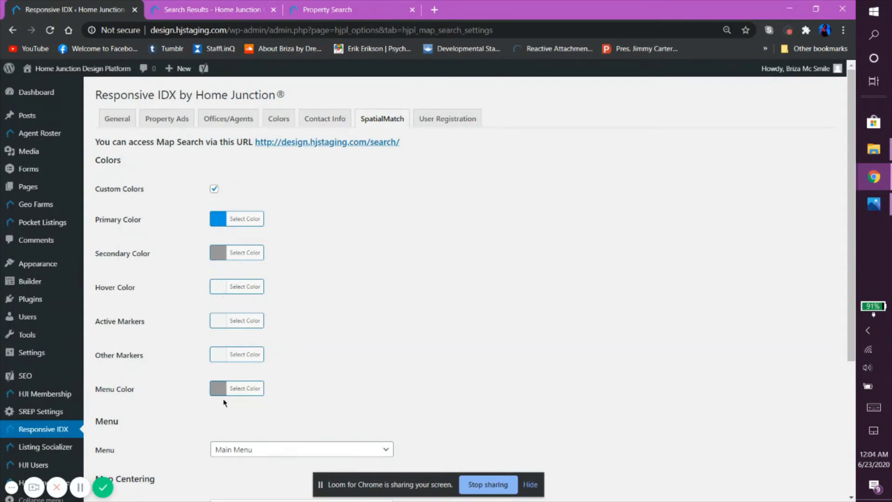
pyautogui.click(243, 452)
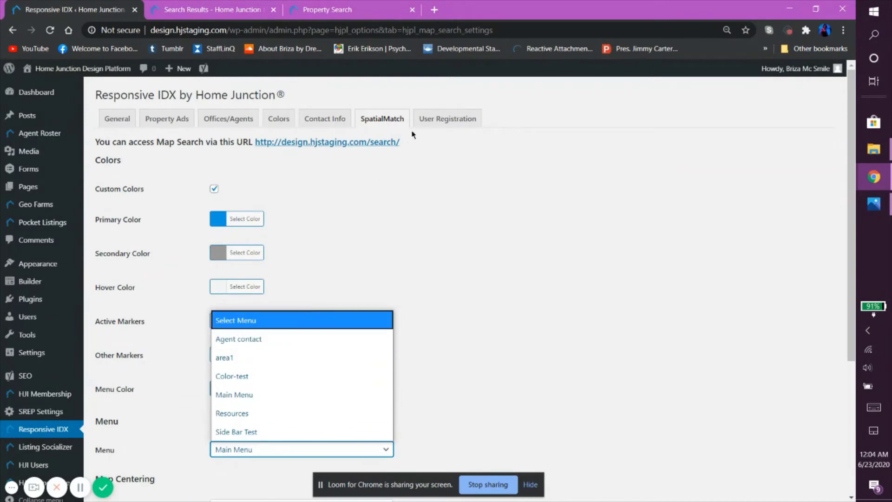
pyautogui.click(428, 120)
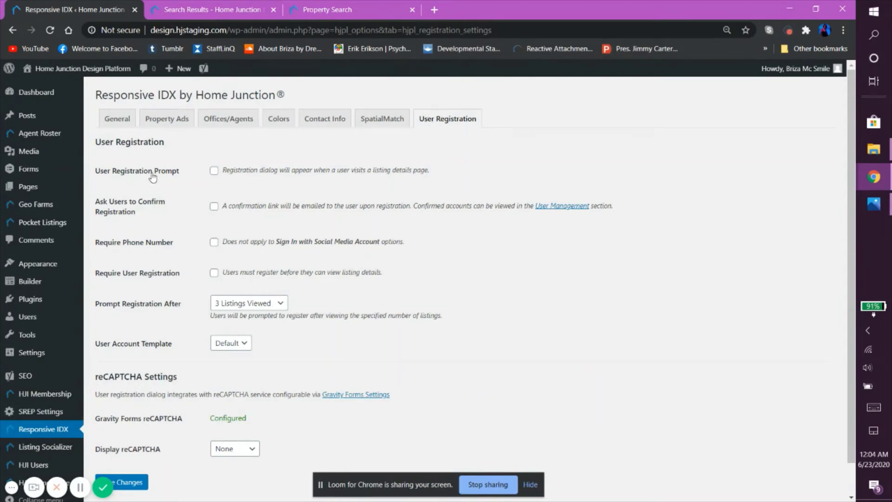
# Turn on the registration prompt, then reload search results and open the $1,295,000 listing's details.
pyautogui.click(214, 171)
pyautogui.click(212, 10)
pyautogui.scroll(3, 436, 240)
pyautogui.press('F5')
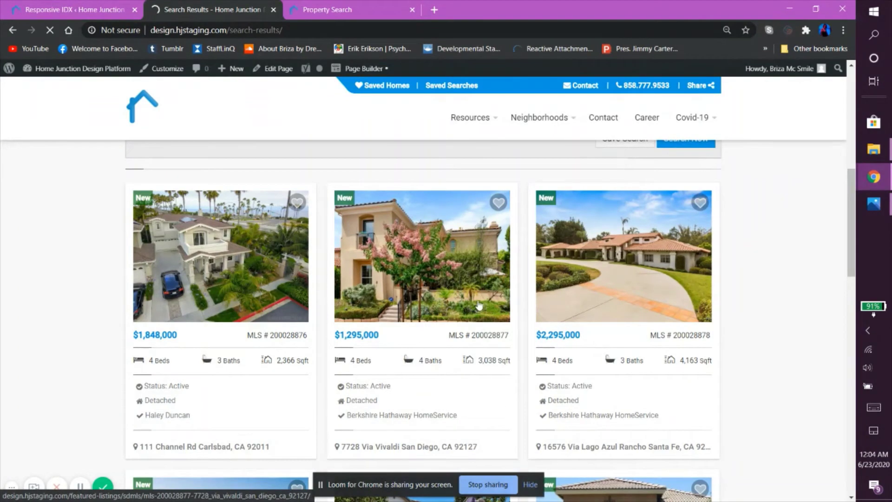
pyautogui.click(428, 356)
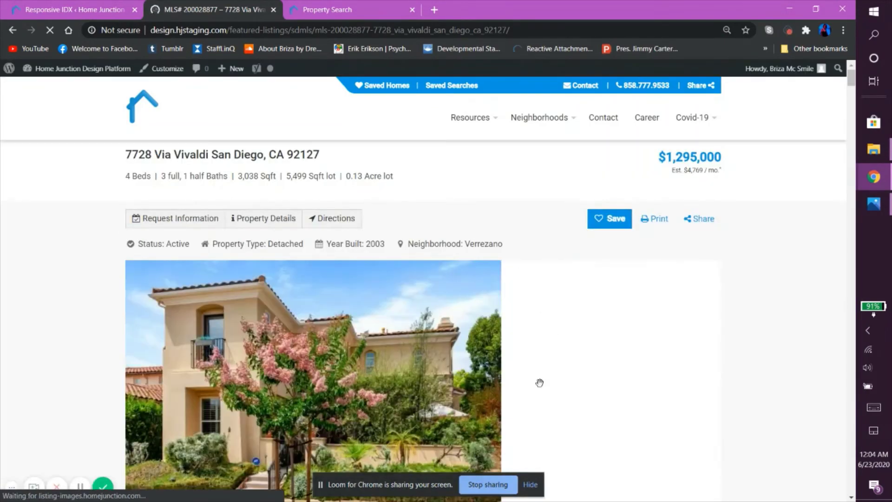
# Back in User Registration, tick Require Phone Number and Require User Registration.
pyautogui.click(83, 10)
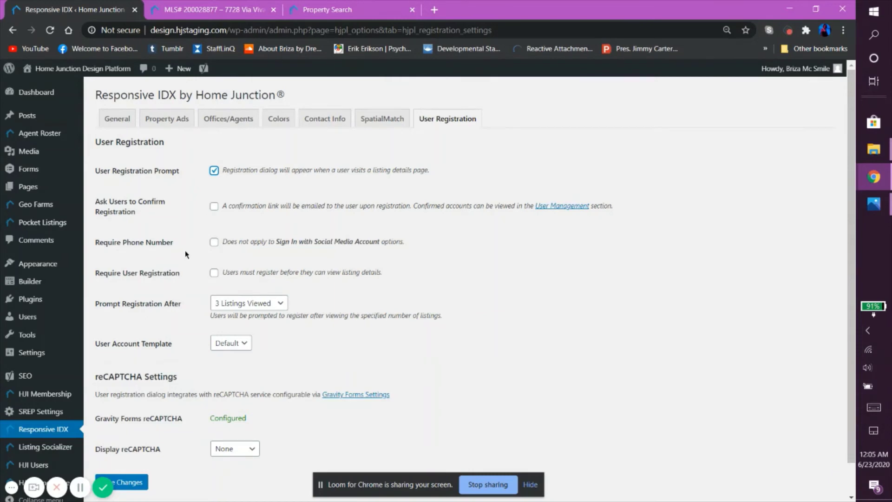
pyautogui.click(214, 245)
pyautogui.click(214, 275)
pyautogui.scroll(-1, 275, 280)
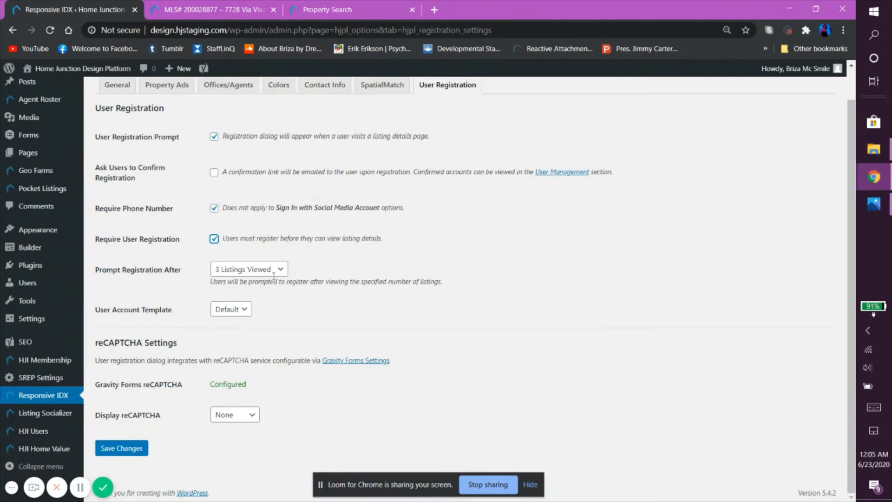
# Set Prompt Registration After to 9 Listings Viewed, then revisit the search results listings.
pyautogui.click(281, 270)
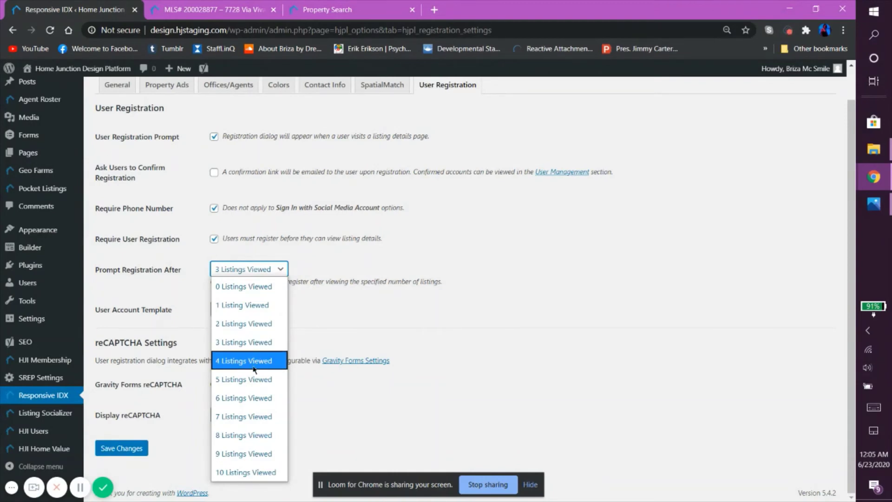
pyautogui.click(249, 454)
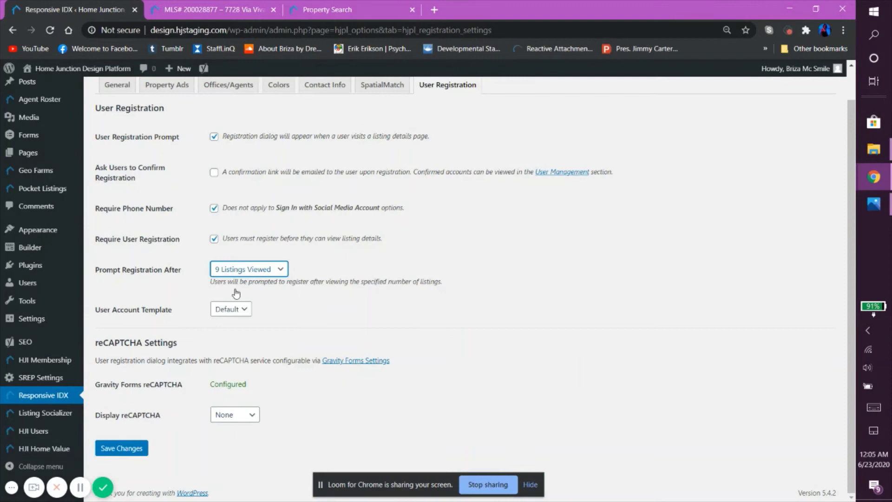
pyautogui.click(212, 13)
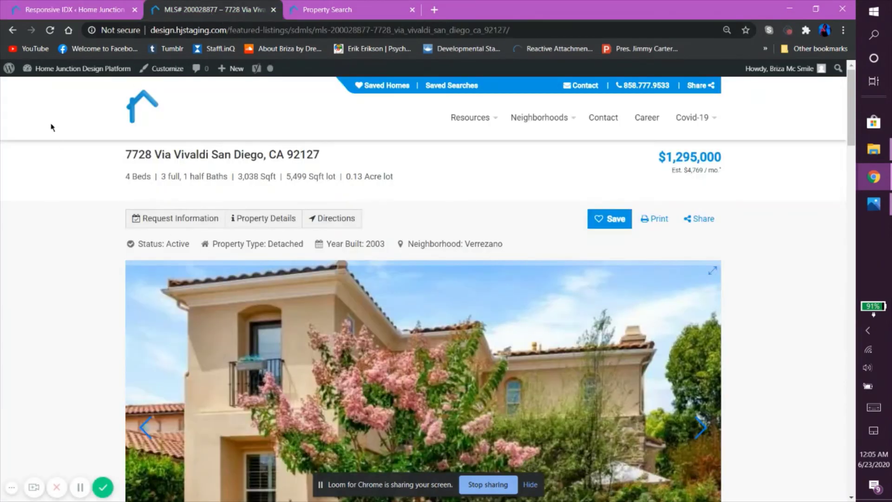
pyautogui.click(12, 30)
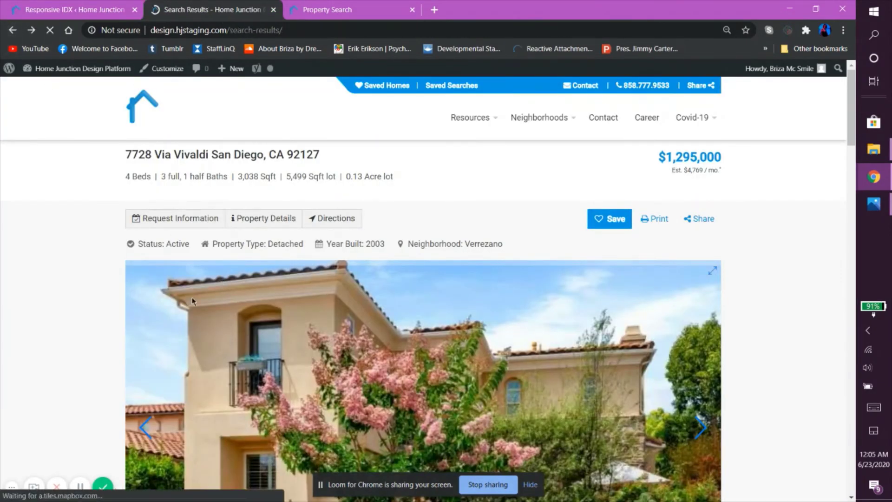
pyautogui.scroll(5, 556, 169)
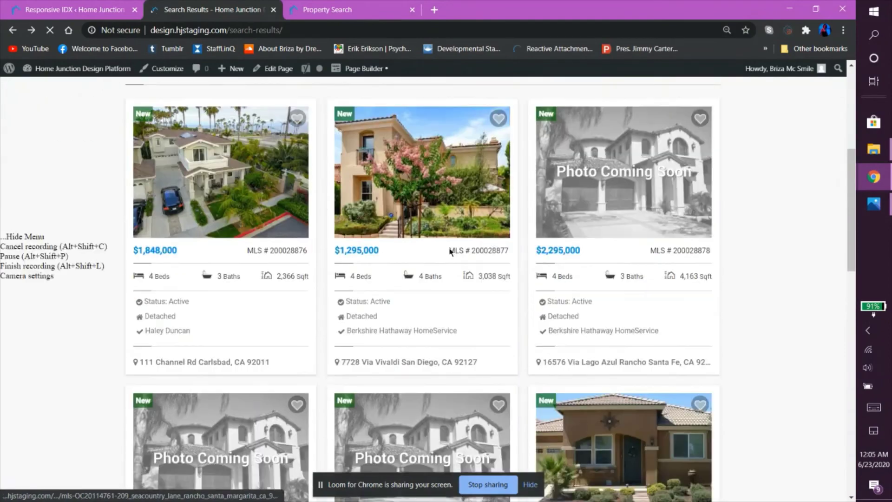
pyautogui.scroll(4, 557, 170)
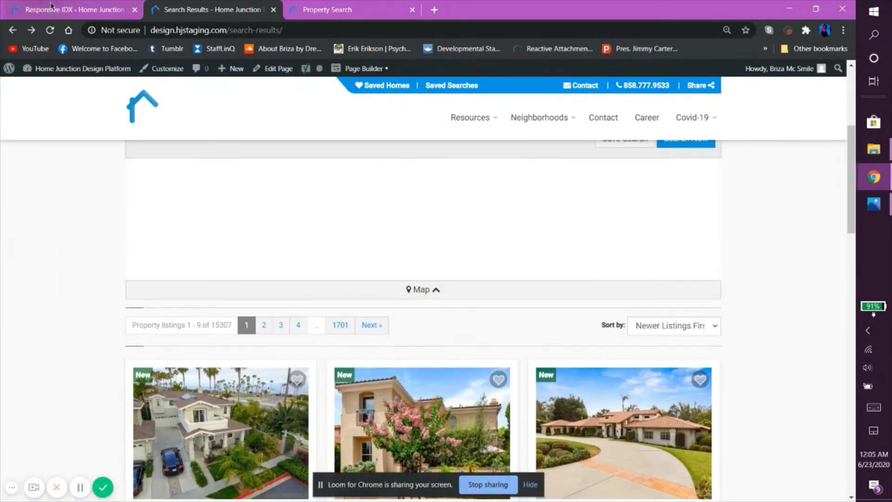
pyautogui.click(52, 7)
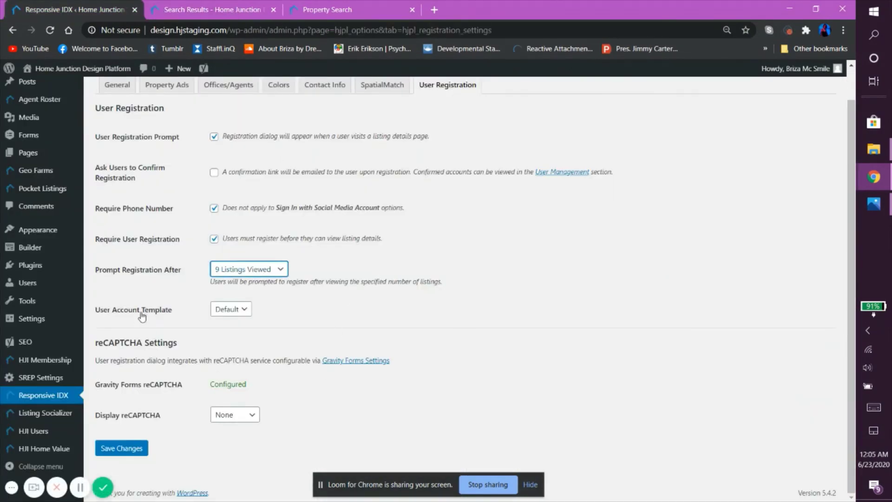
# Keep the User Account Template at Default and Display reCAPTCHA at None.
pyautogui.click(232, 311)
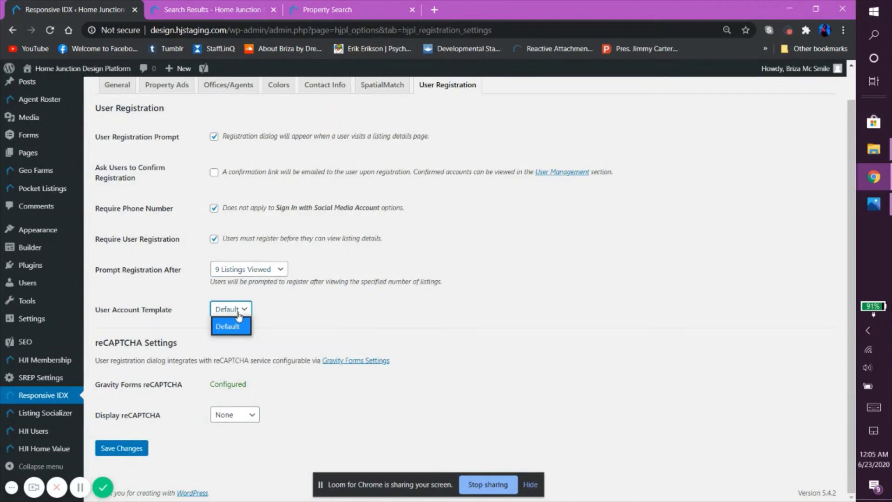
pyautogui.click(242, 314)
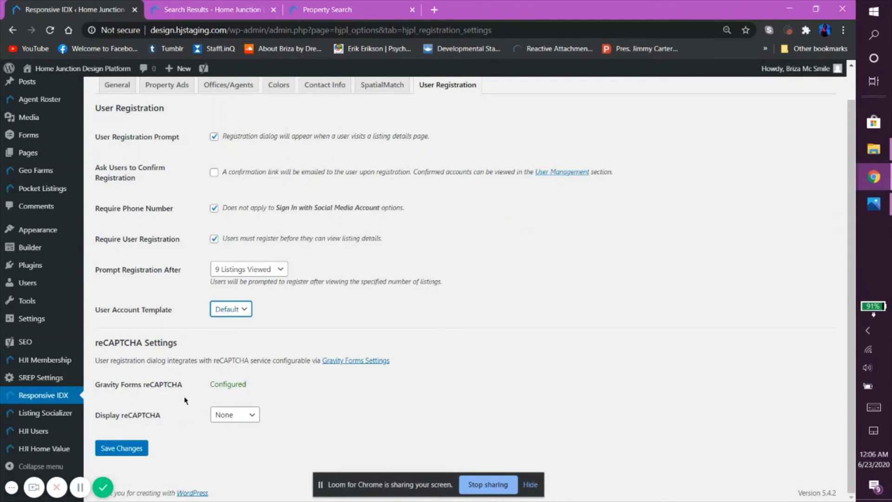
pyautogui.click(249, 415)
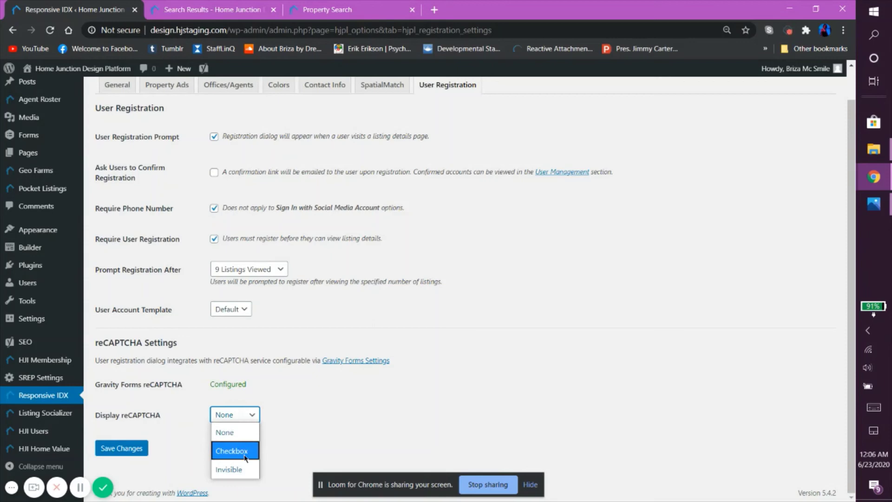
pyautogui.click(251, 416)
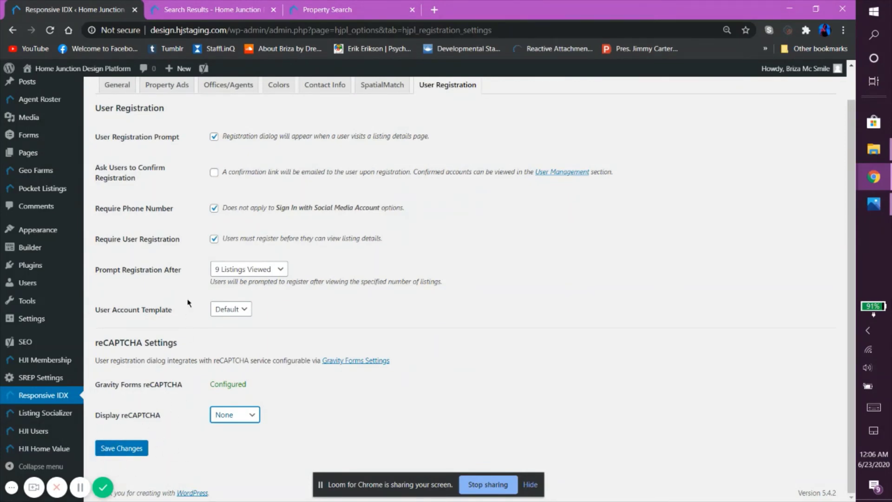
pyautogui.click(208, 9)
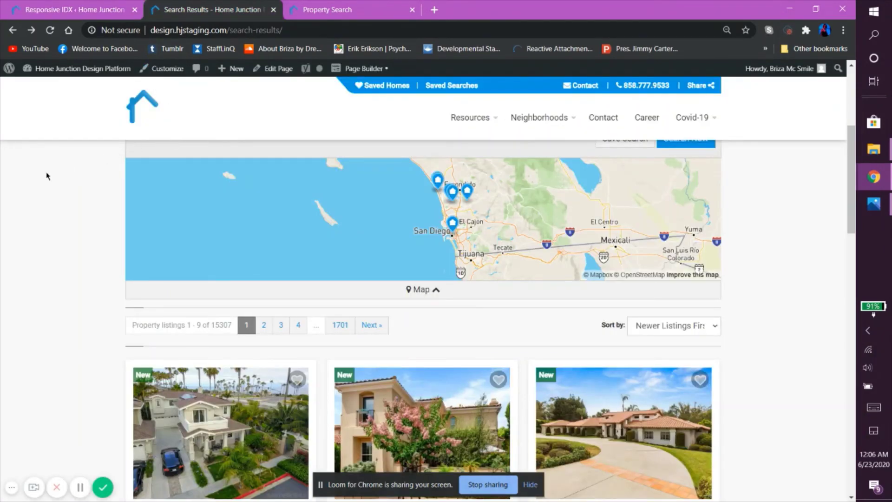
# Open the Search Results page in the editor, showing its pageSize 9, grid_size 3 listings shortcode.
pyautogui.click(275, 77)
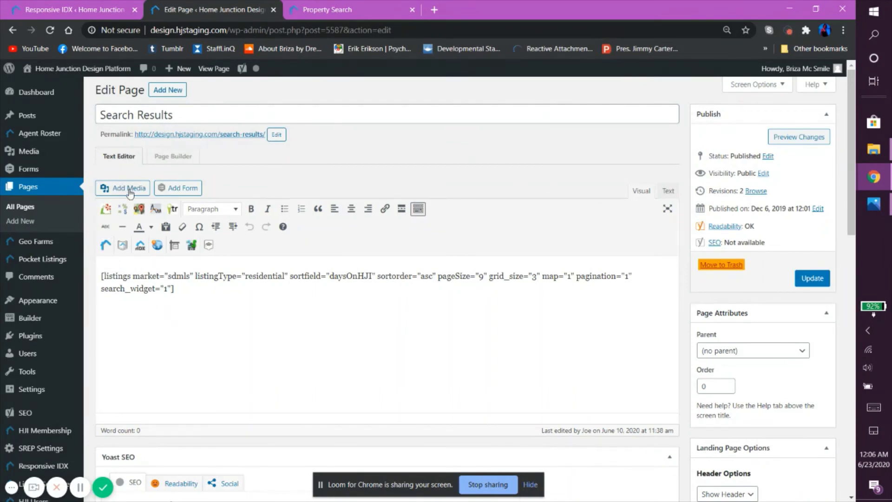
pyautogui.click(145, 248)
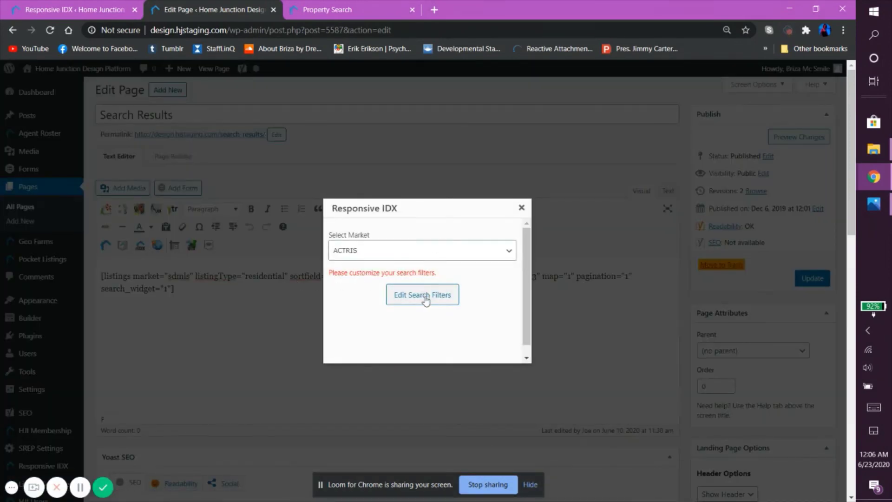
pyautogui.click(425, 303)
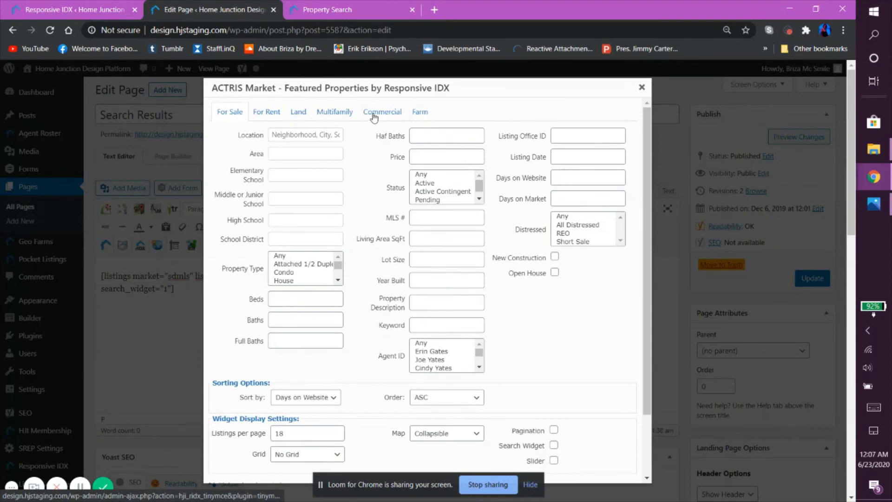
pyautogui.scroll(-1, 505, 210)
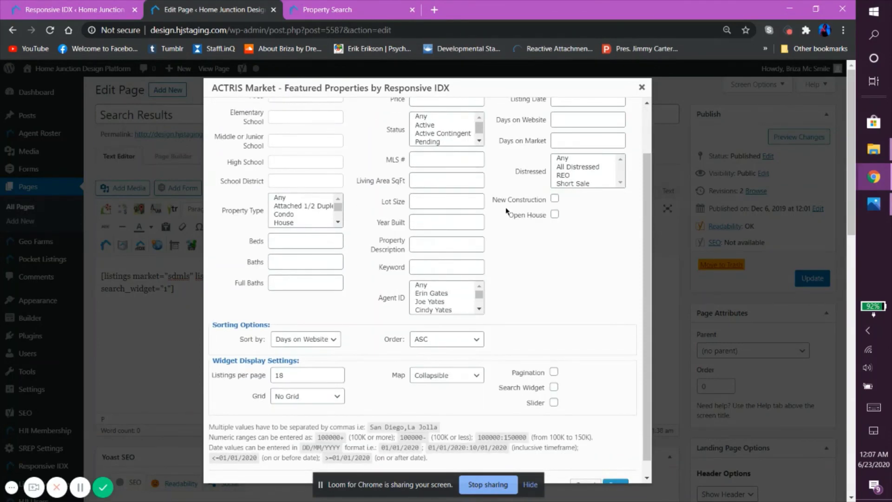
pyautogui.click(333, 343)
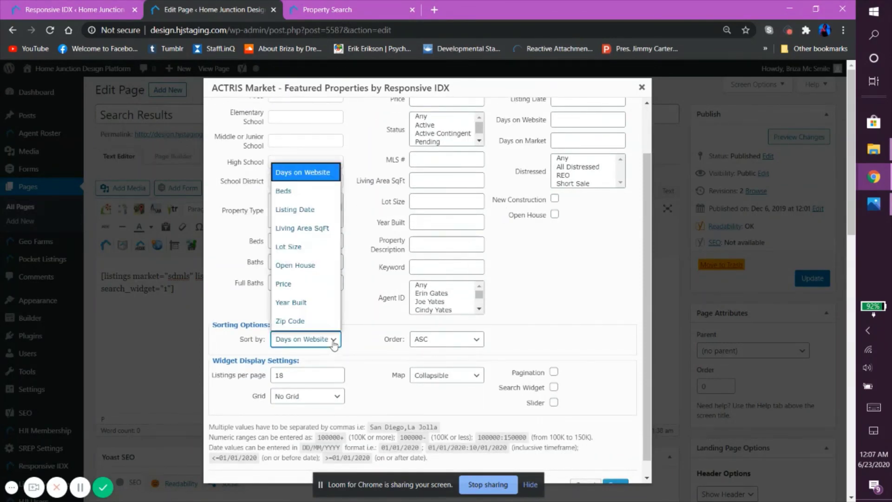
pyautogui.click(458, 341)
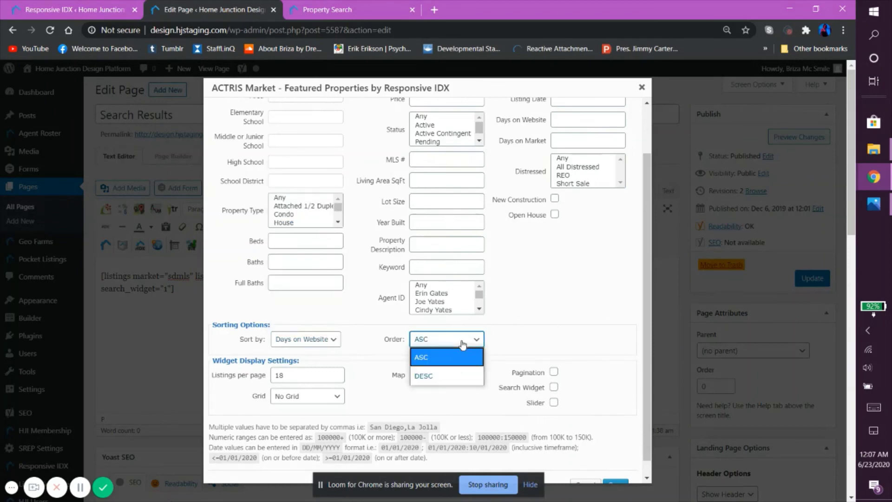
pyautogui.click(510, 334)
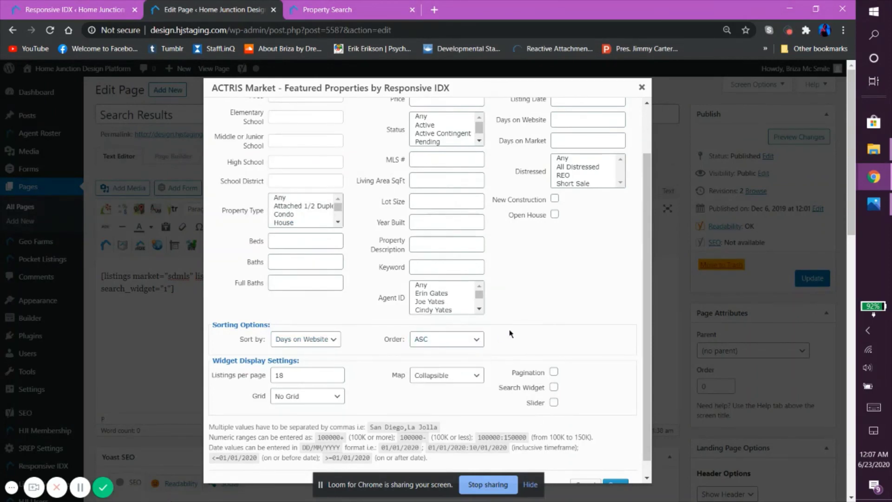
pyautogui.click(553, 387)
pyautogui.click(554, 199)
pyautogui.click(555, 215)
pyautogui.scroll(-1, 541, 293)
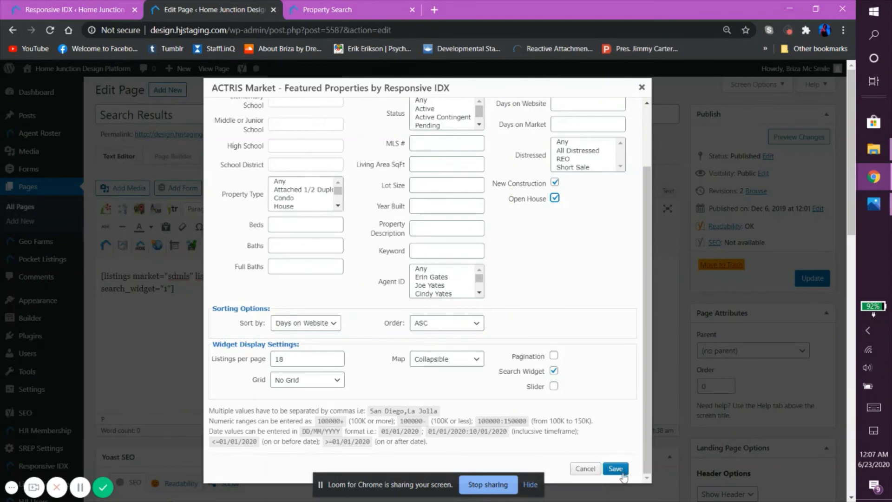
pyautogui.click(591, 472)
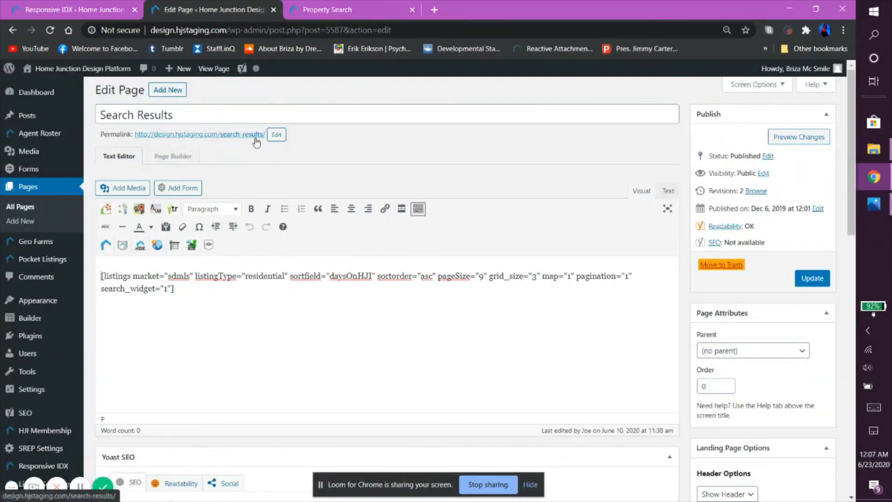
# Open the published Search Results page and browse the map and listings 1–9 of 15307.
pyautogui.click(240, 134)
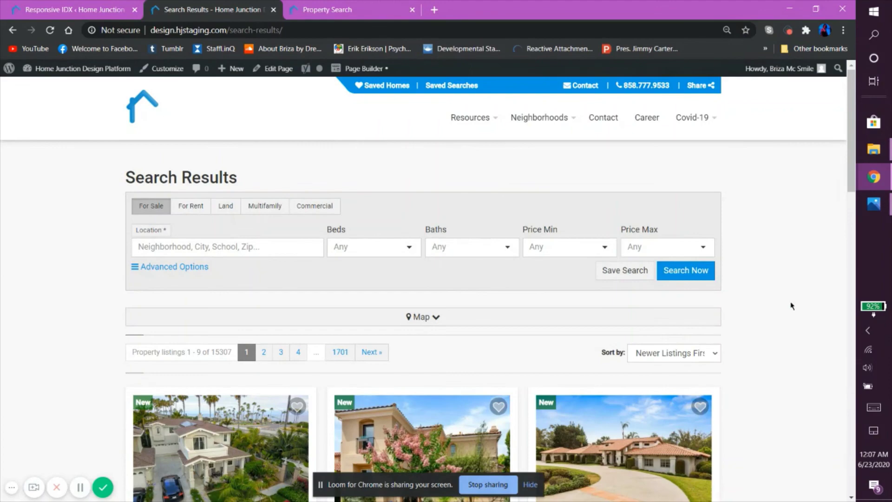
pyautogui.scroll(-6, 758, 271)
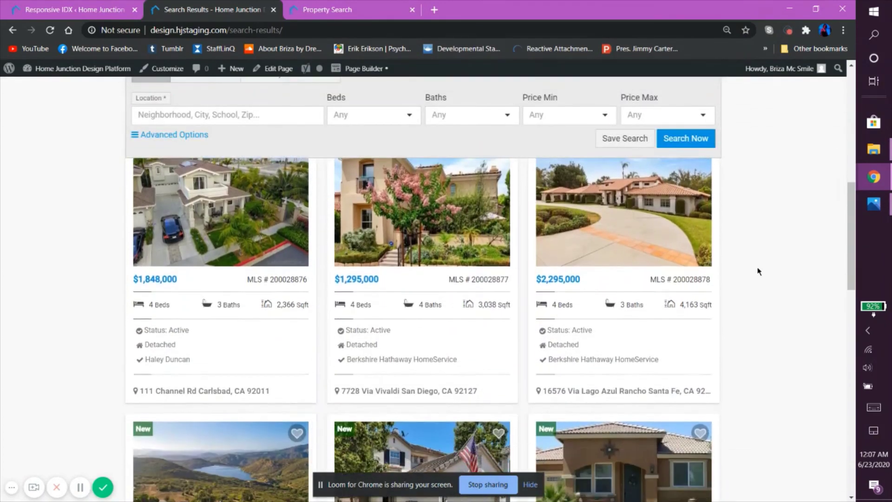
pyautogui.scroll(-3, 758, 272)
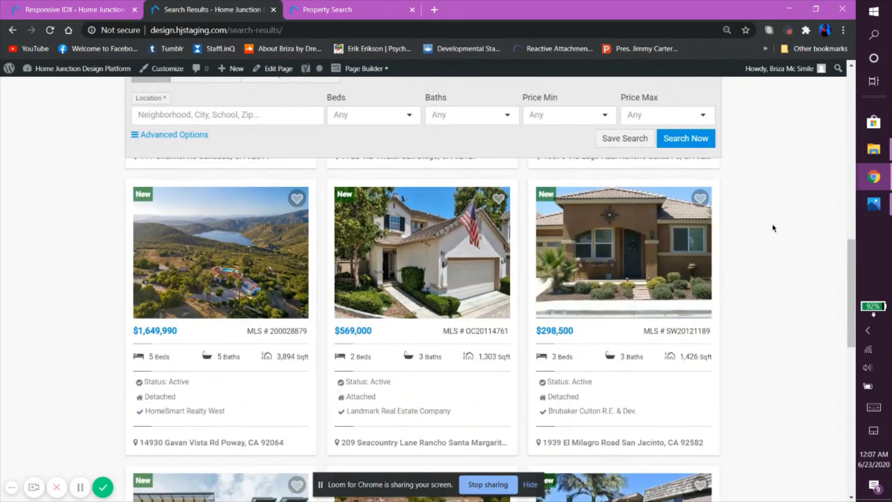
pyautogui.scroll(10, 772, 227)
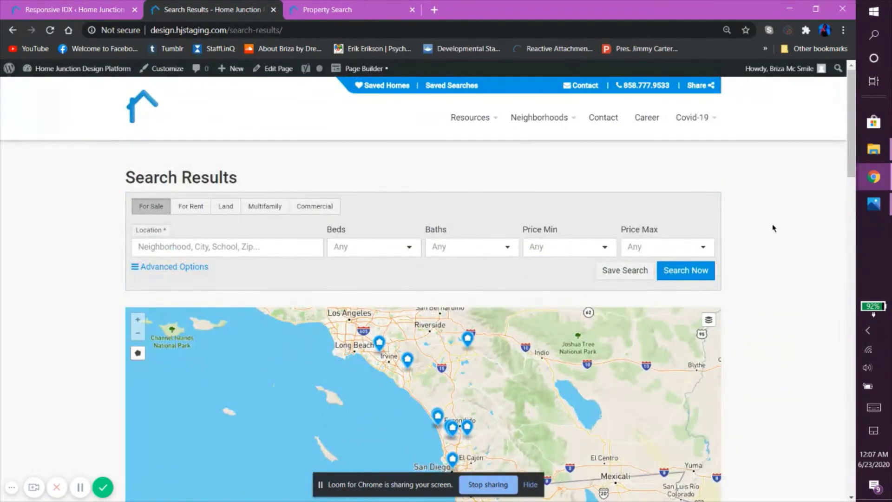
pyautogui.scroll(-5, 772, 228)
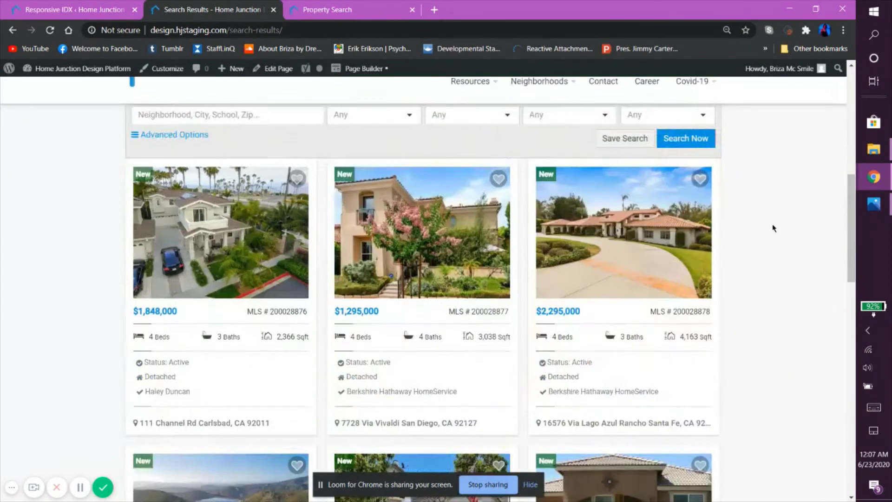
pyautogui.scroll(1, 772, 228)
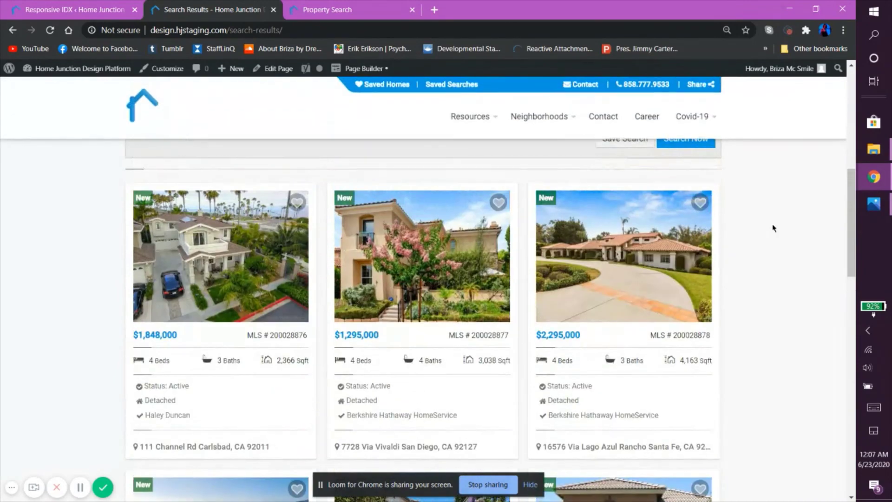